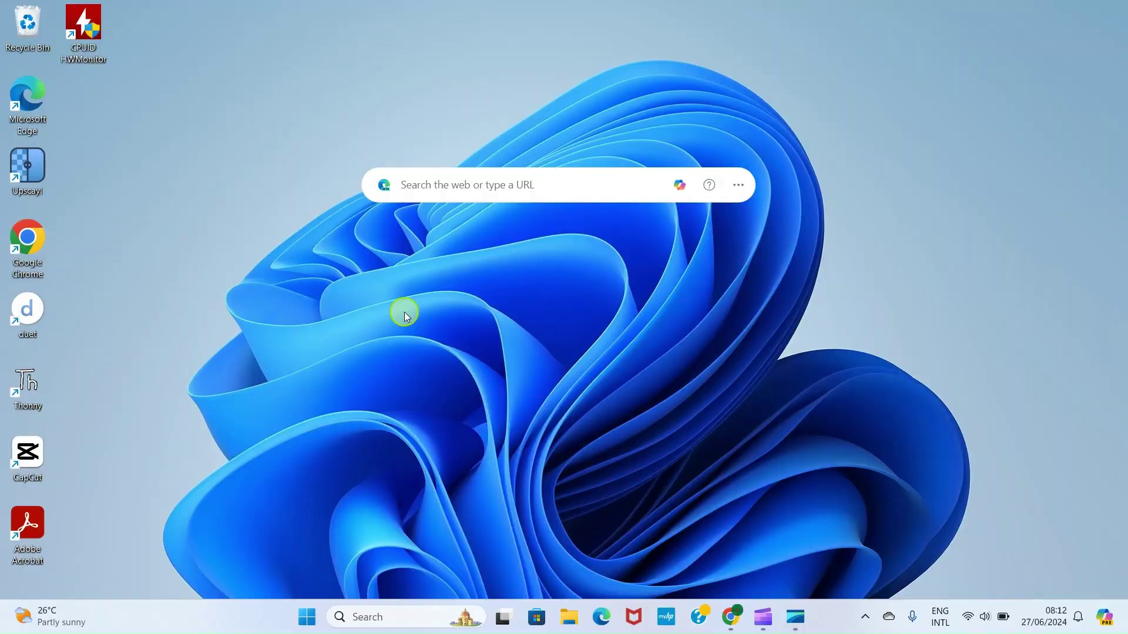
Start a new blank document in Word and dismiss the subscription notice.
left_click(307, 617)
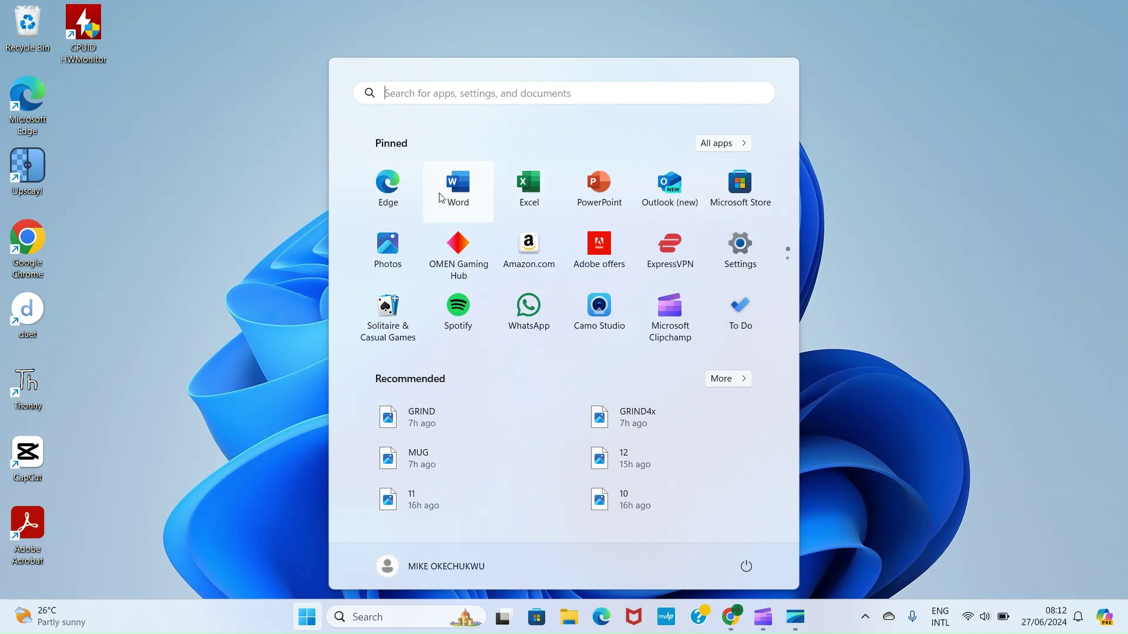
left_click(464, 197)
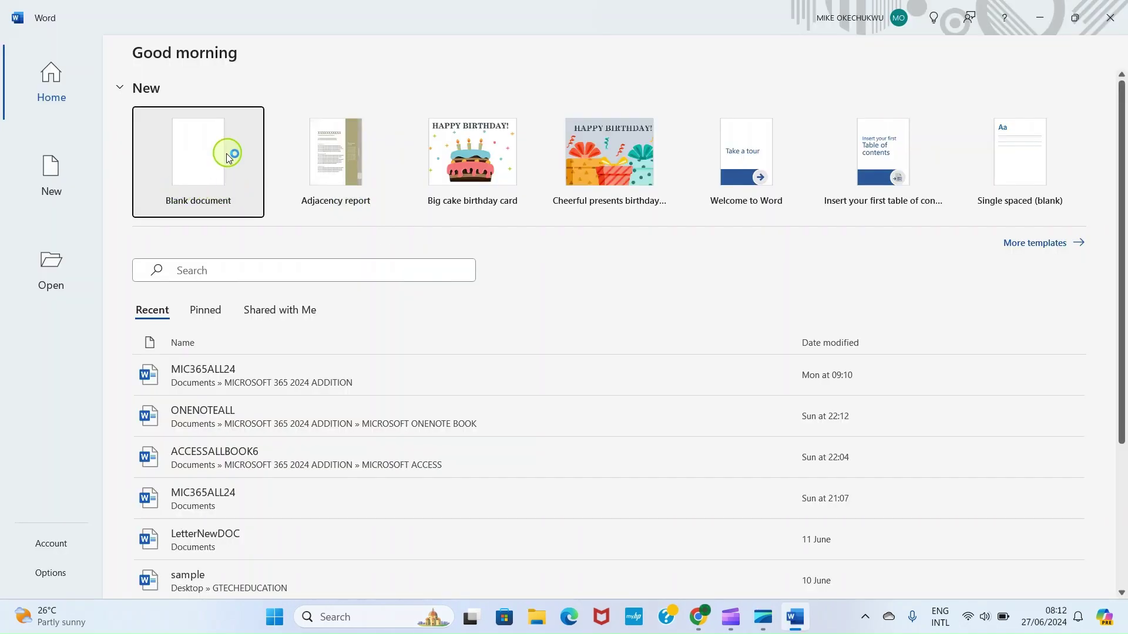
left_click(203, 170)
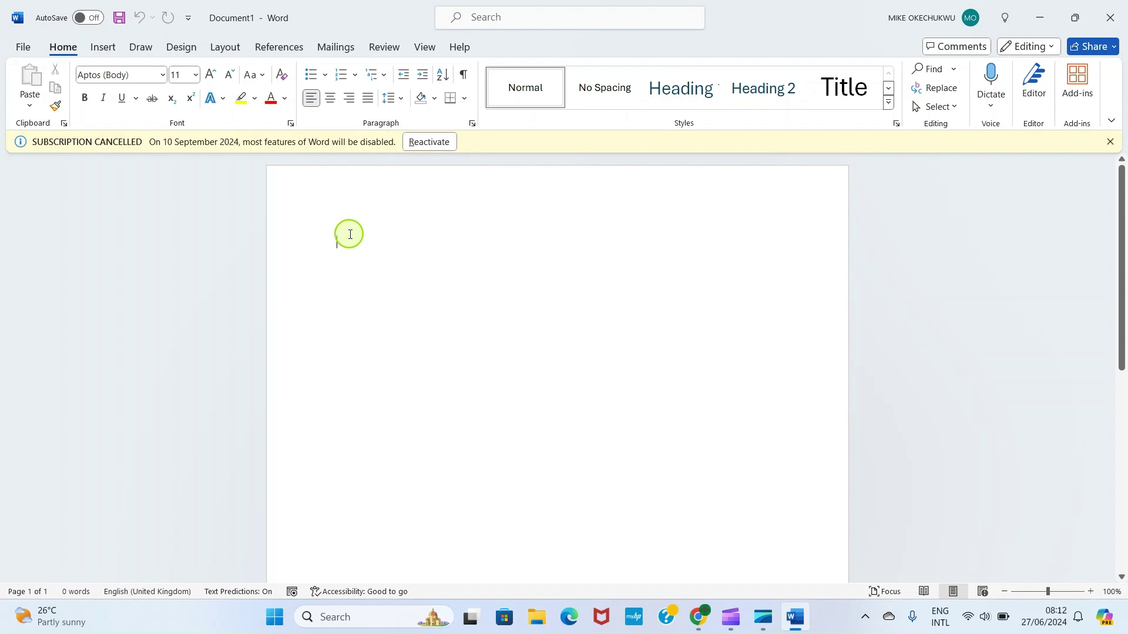
left_click(1110, 142)
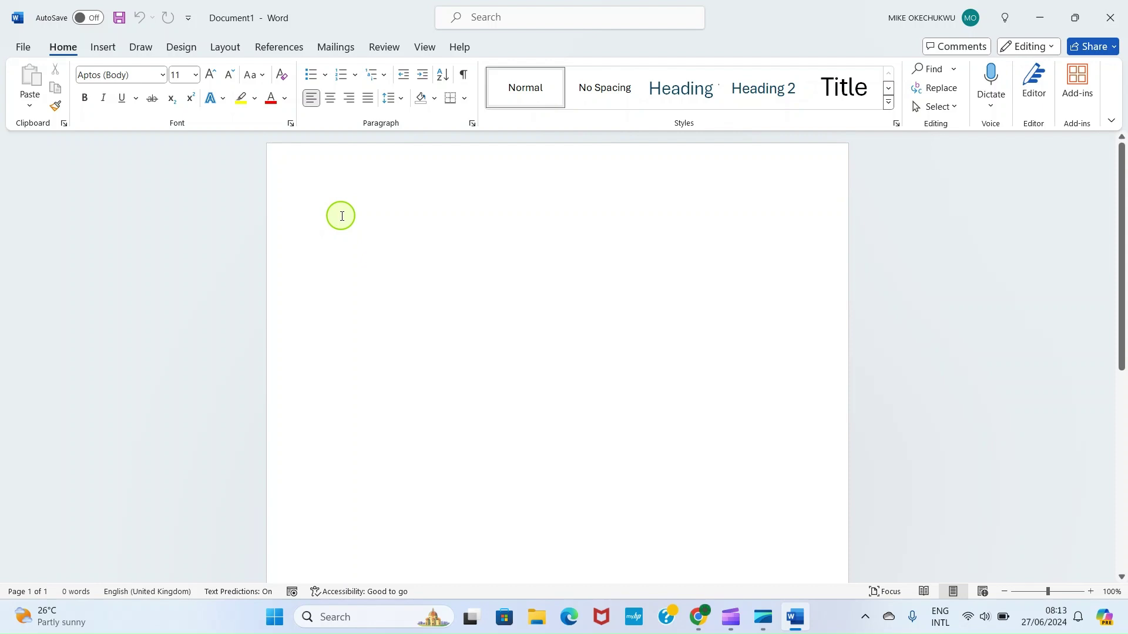
Enter the sentence "This is my earnings online." in the document and begin a new line below it.
type("This ")
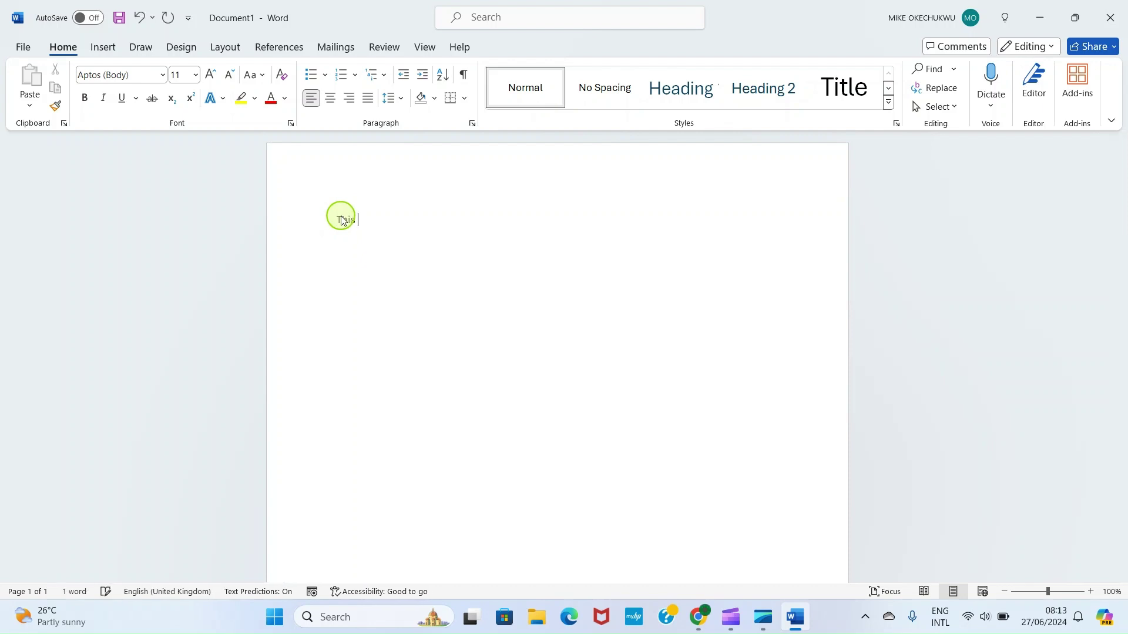
type("is my earnings onl")
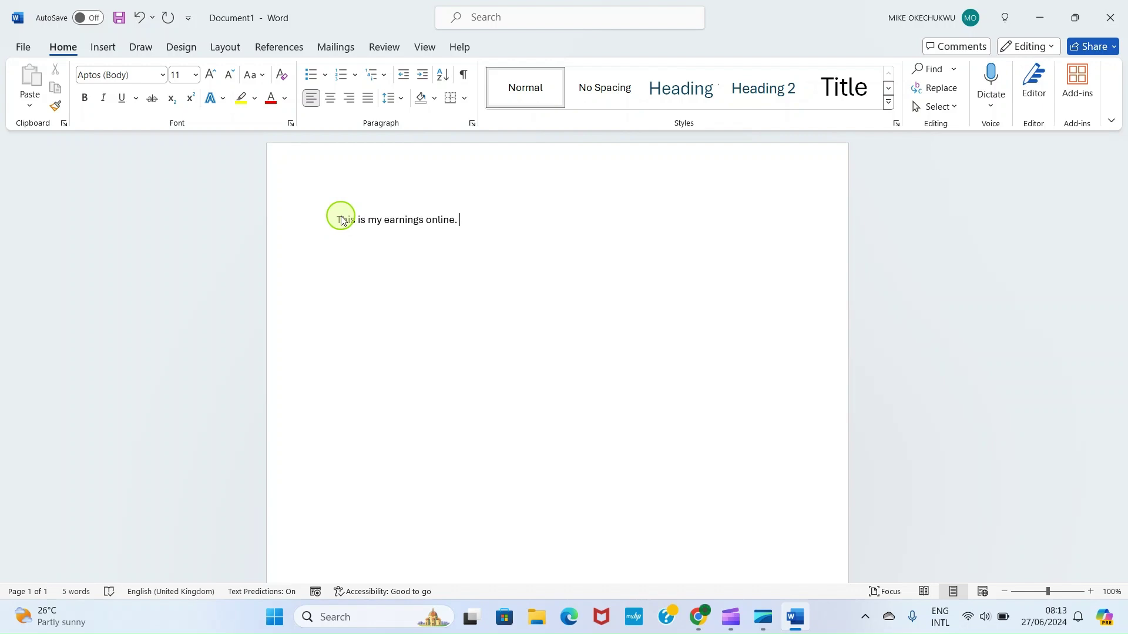
type("ine.")
key("Return")
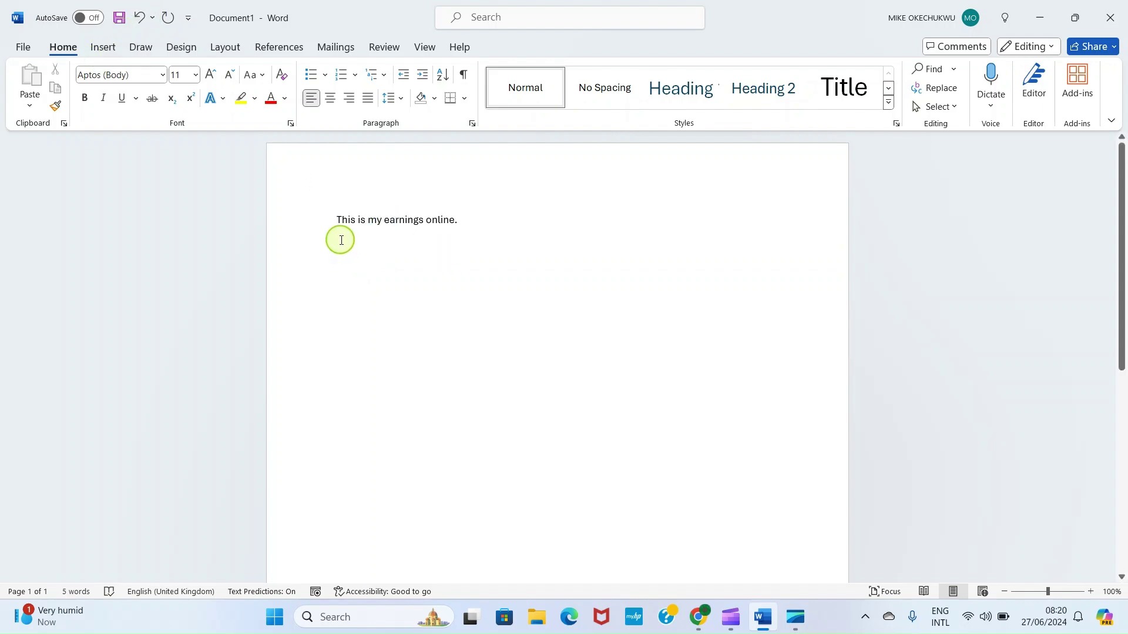
Insert a Clustered Column chart below the sentence.
left_click(102, 50)
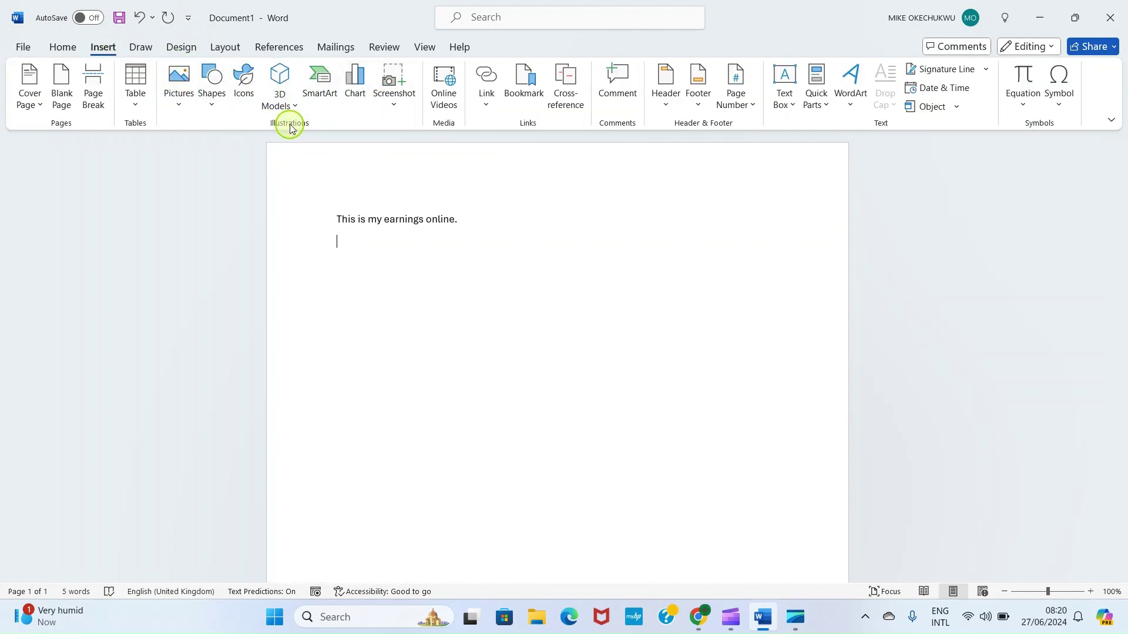
left_click(350, 94)
mouse_move(533, 294)
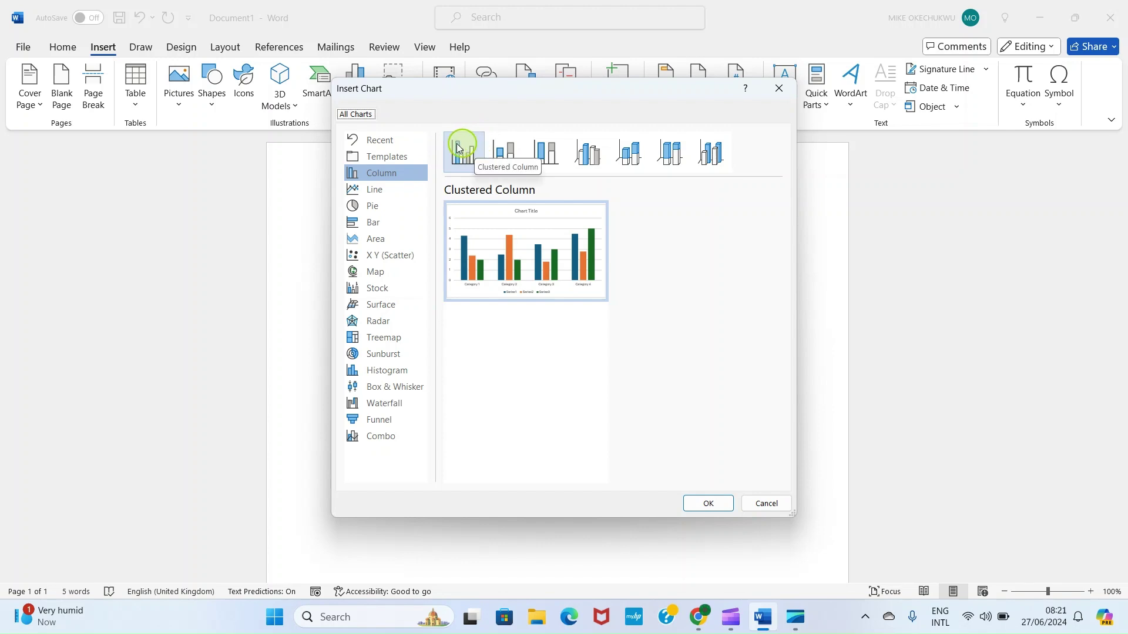
left_click(388, 176)
left_click(702, 504)
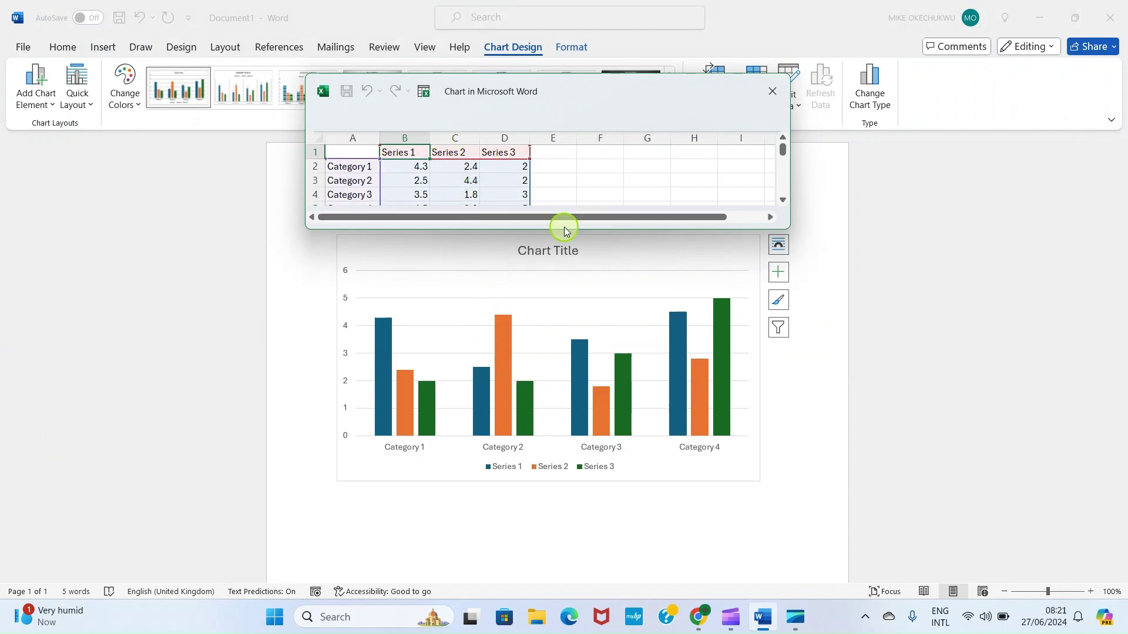
Dismiss the subscription notice in the chart's data sheet and enlarge the sheet window to show about 14 rows.
left_click(517, 190)
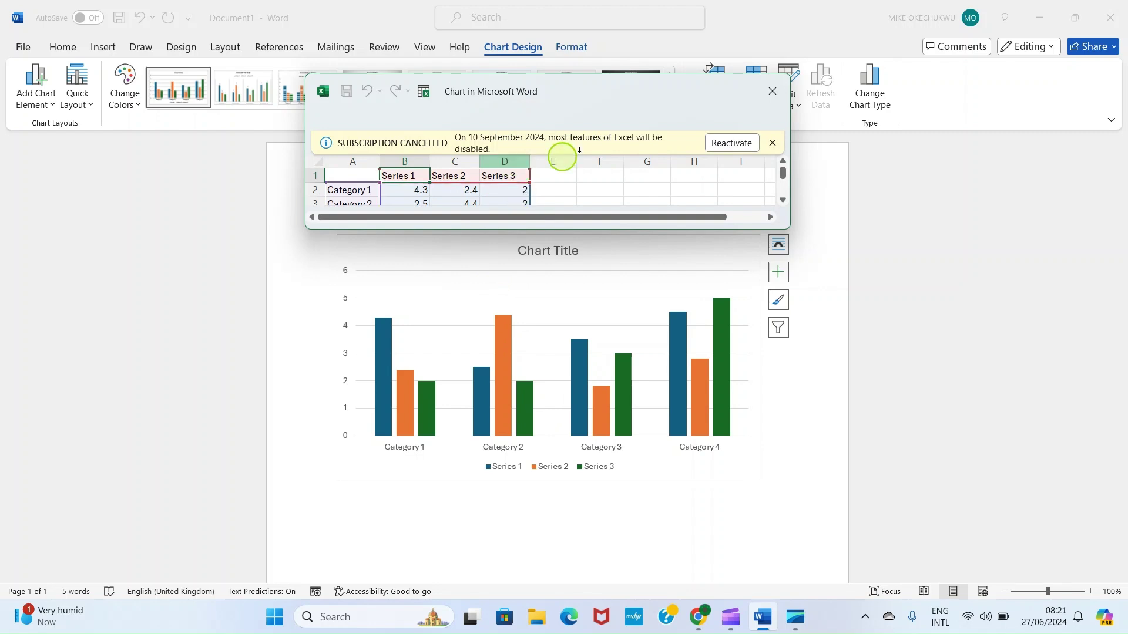
left_click(771, 144)
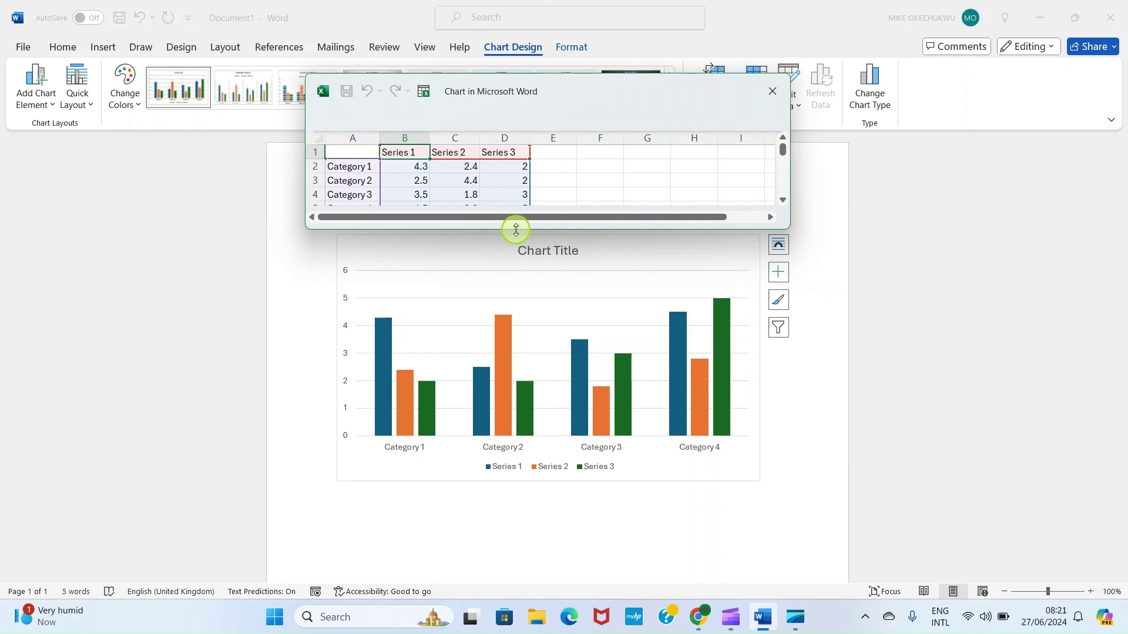
left_click_drag(516, 230, 502, 369)
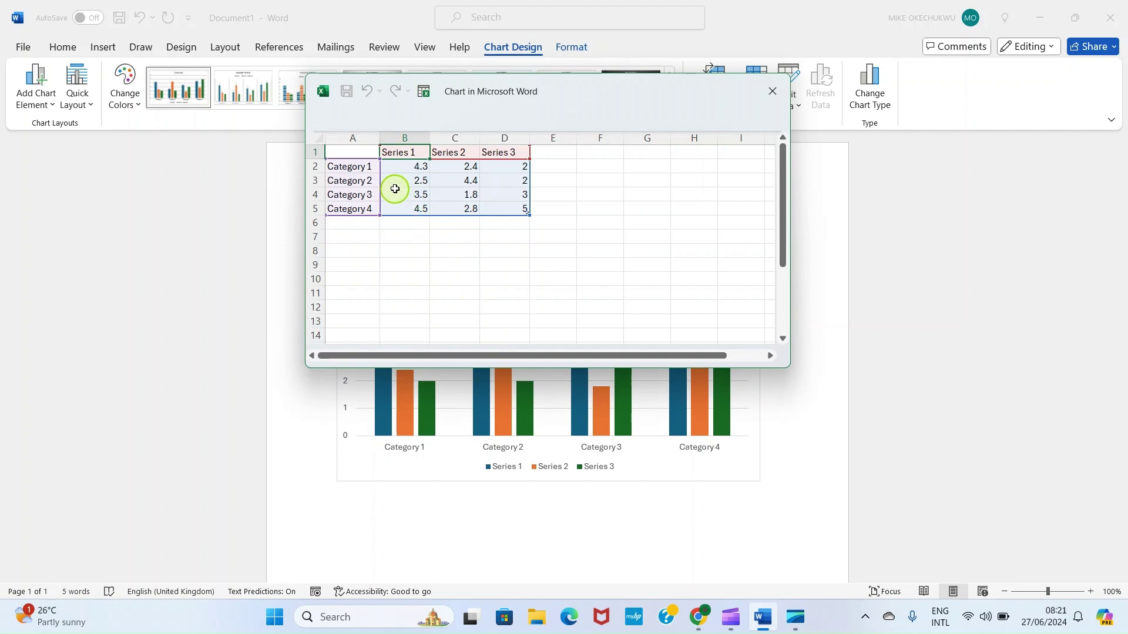
Clear the four default category names in cells A2 to A5 of the chart data sheet.
left_click(356, 168)
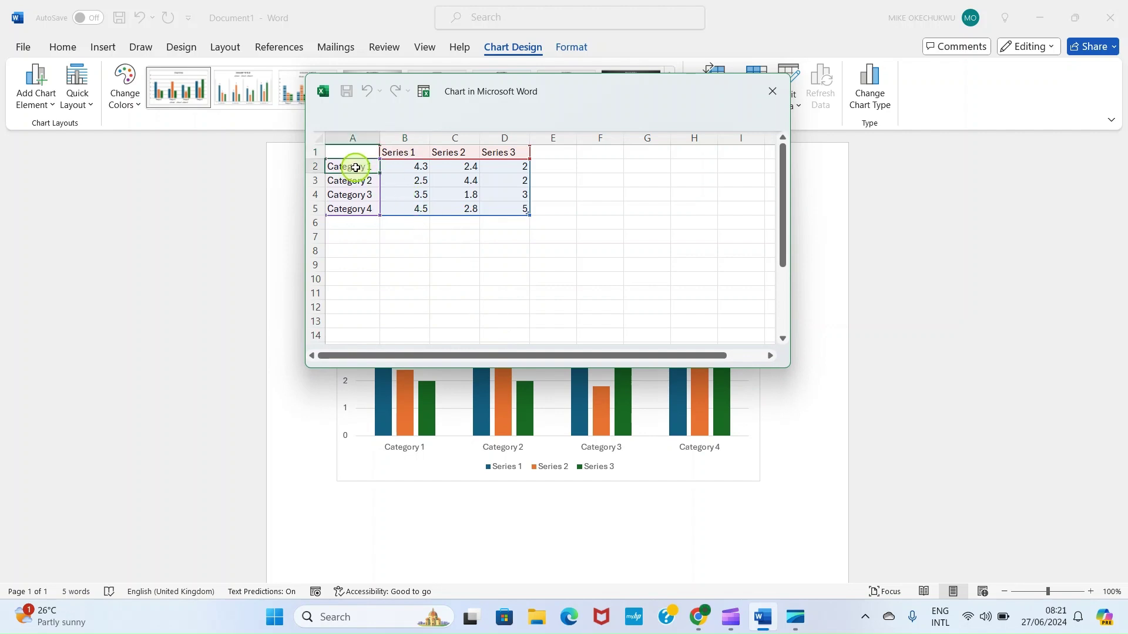
key("Delete")
left_click(355, 181)
key("Delete")
left_click(355, 195)
key("Delete")
left_click(356, 210)
key("Delete")
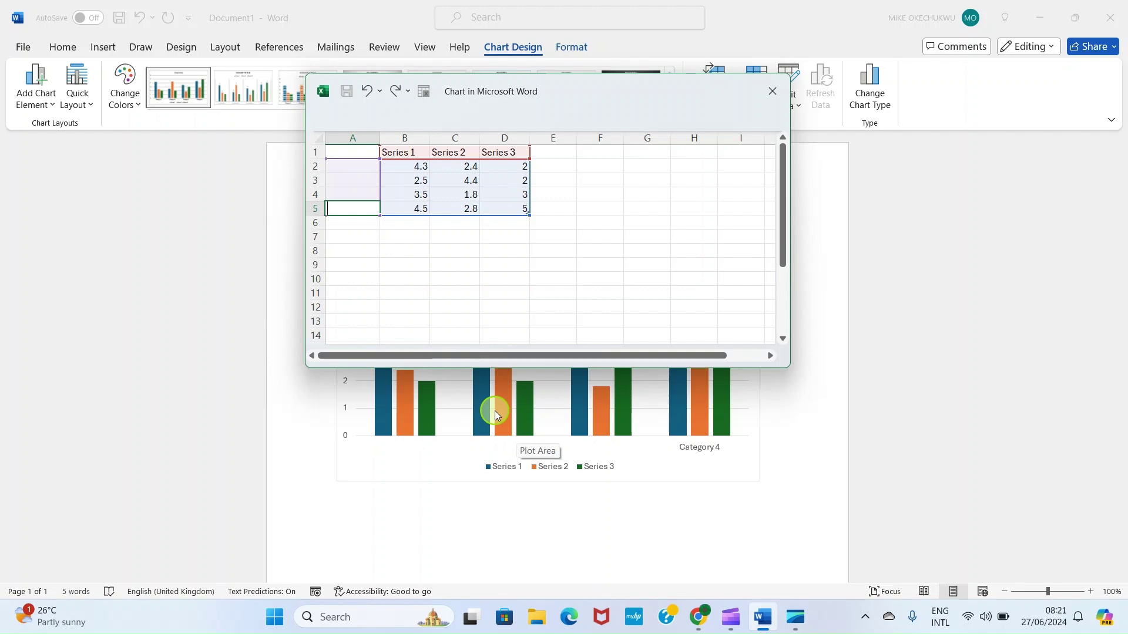
Enter the column headings SOURCE in A1 and EARNINGS ($) in B1 of the chart data.
left_click(346, 153)
double_click(346, 153)
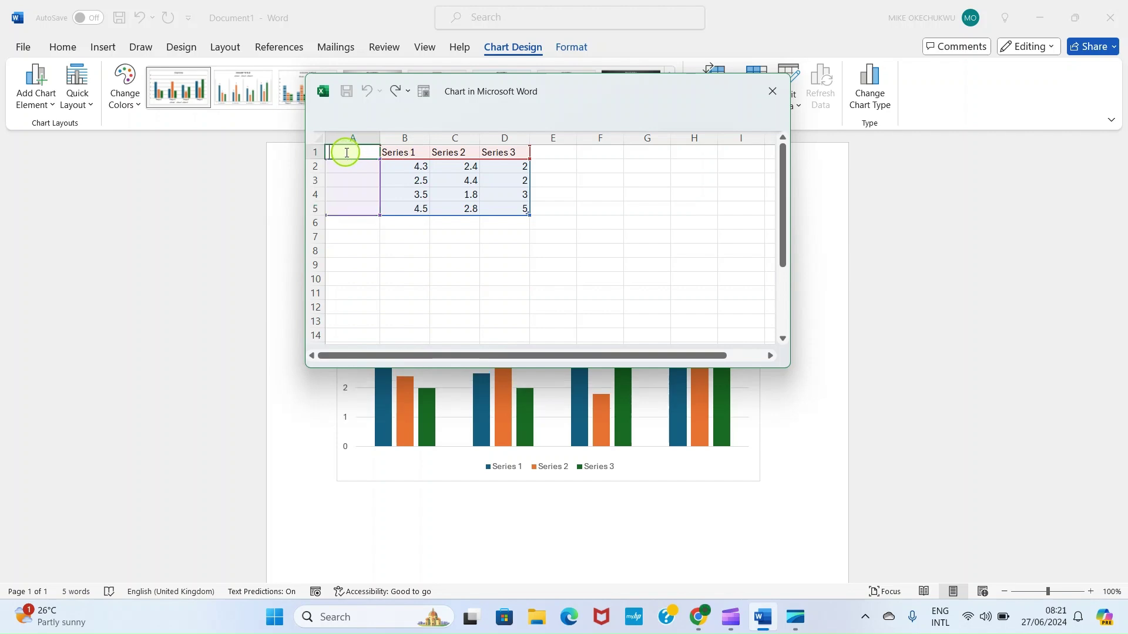
type("SOURCE")
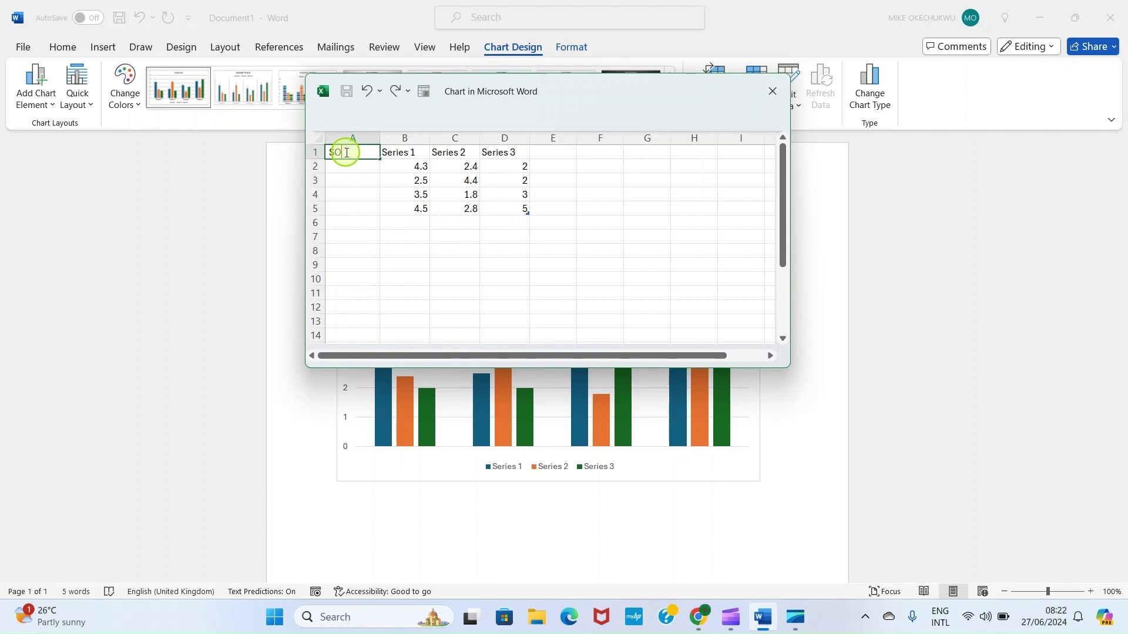
left_click(400, 154)
double_click(399, 152)
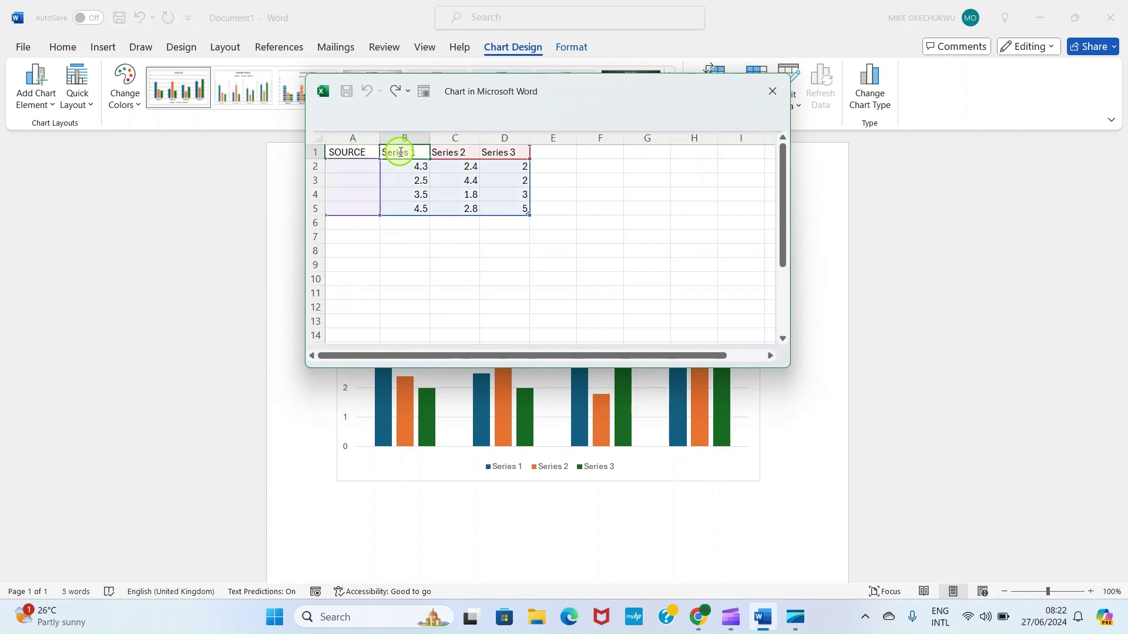
key("BackSpace")
key("BackSpace")
key("BackSpace")
key("BackSpace")
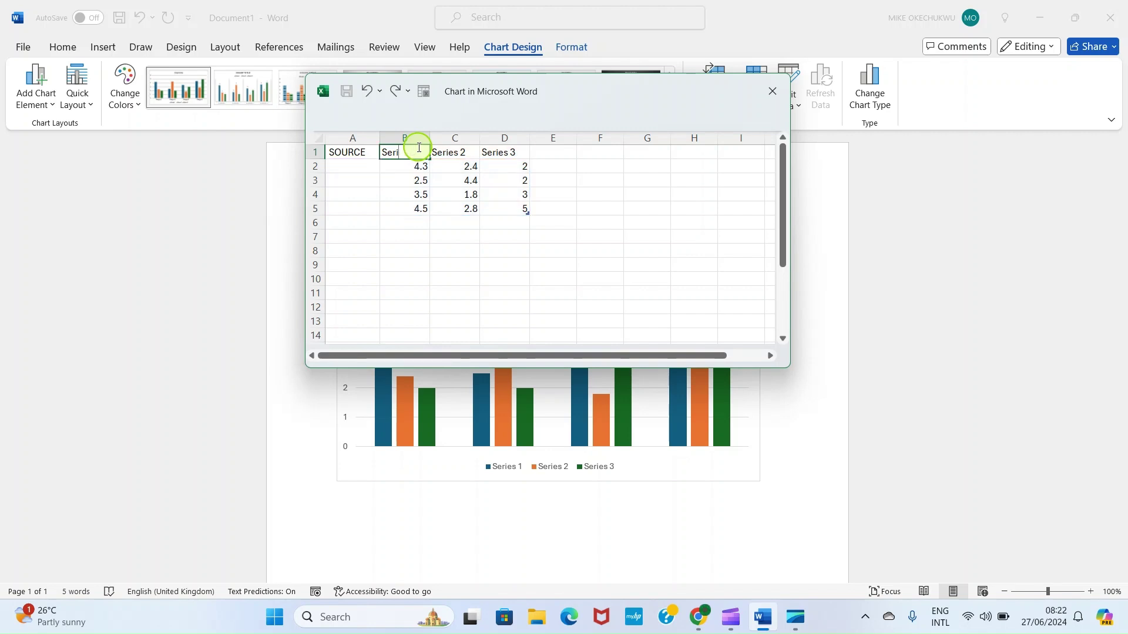
type("EARNINGS ($")
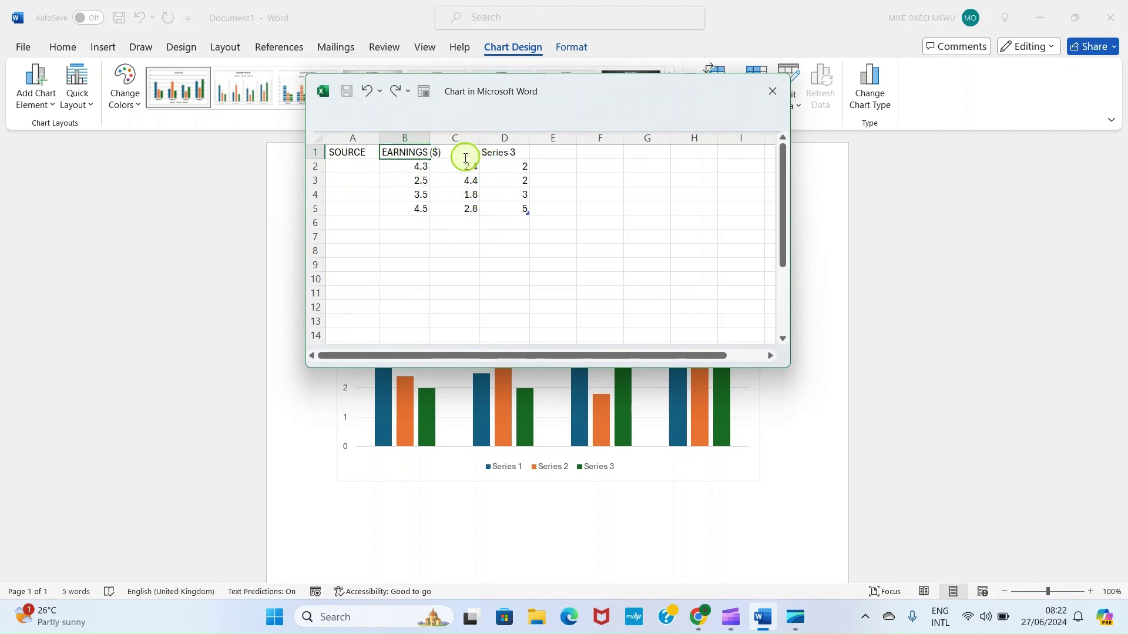
Clear the Series 2 heading and its values in column C of the chart data.
left_click(455, 134)
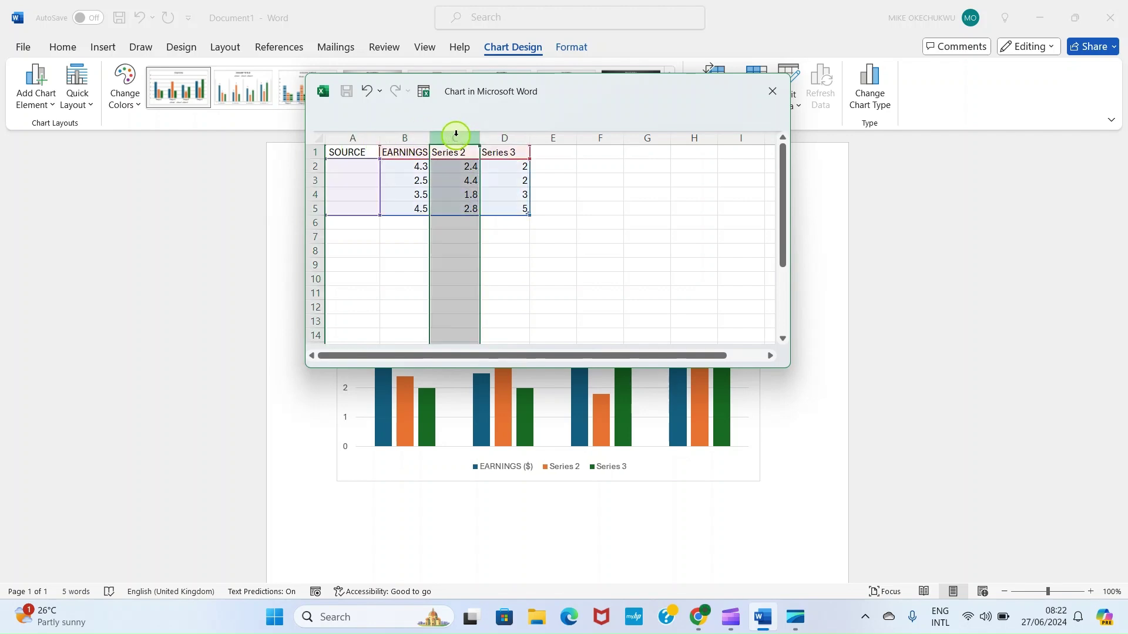
key("BackSpace")
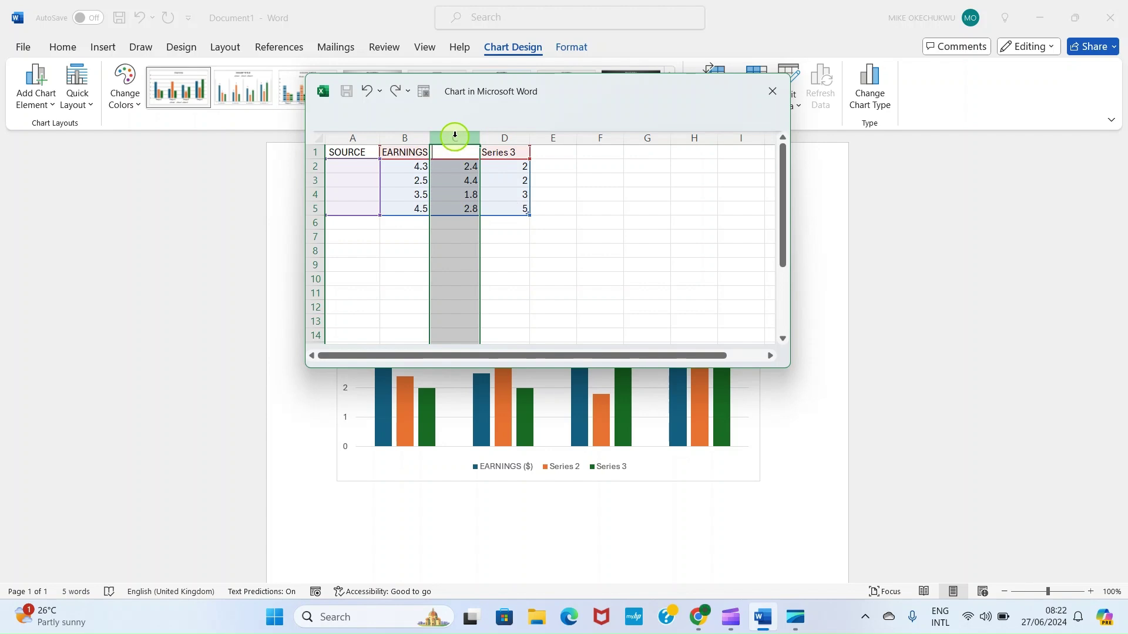
left_click(478, 166)
left_click_drag(478, 167, 470, 209)
key("Delete")
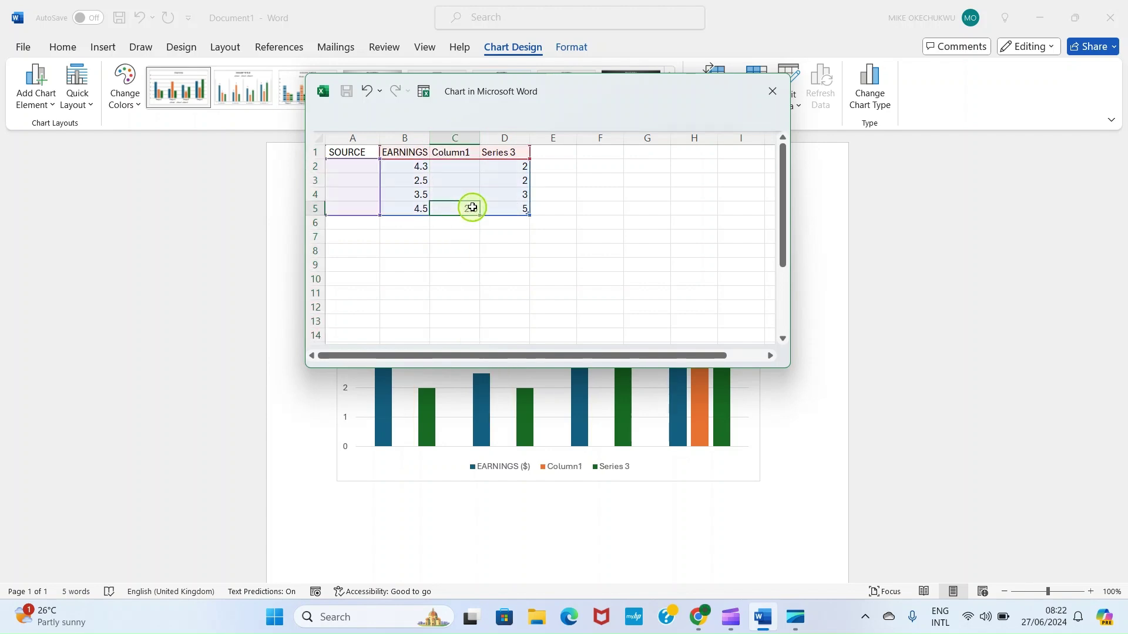
Clear the Series 3 values in column D and try to empty the heading cells C1 and D1.
left_click(502, 169)
key("BackSpace")
key("Return")
key("BackSpace")
left_click_drag(515, 195, 514, 209)
key("Delete")
left_click(502, 152)
key("BackSpace")
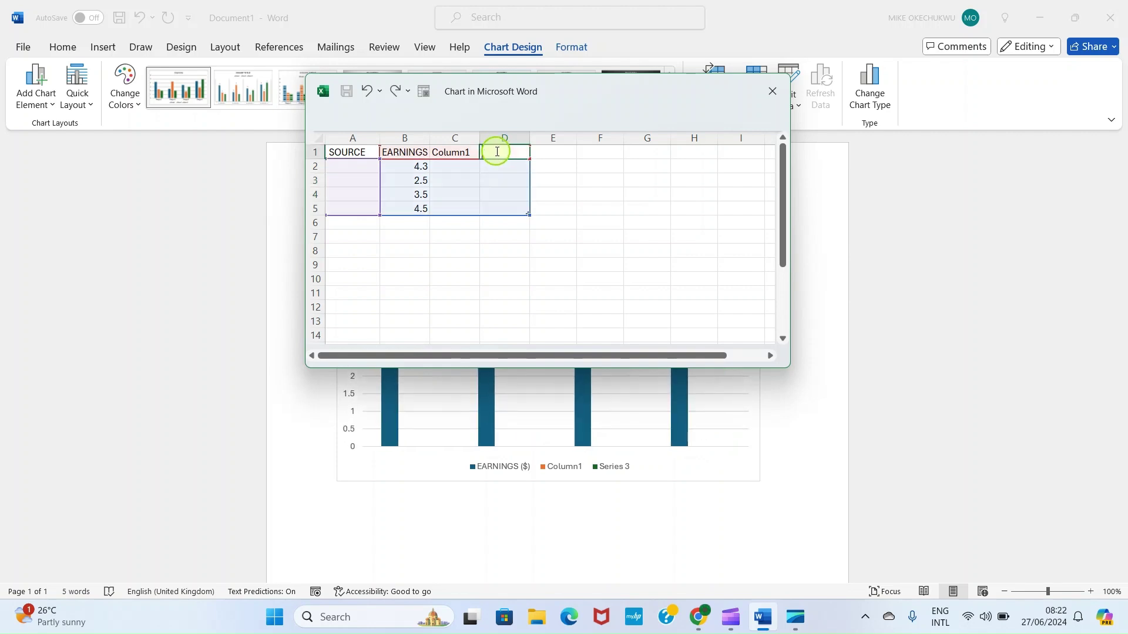
left_click(459, 153)
key("BackSpace")
left_click(496, 152)
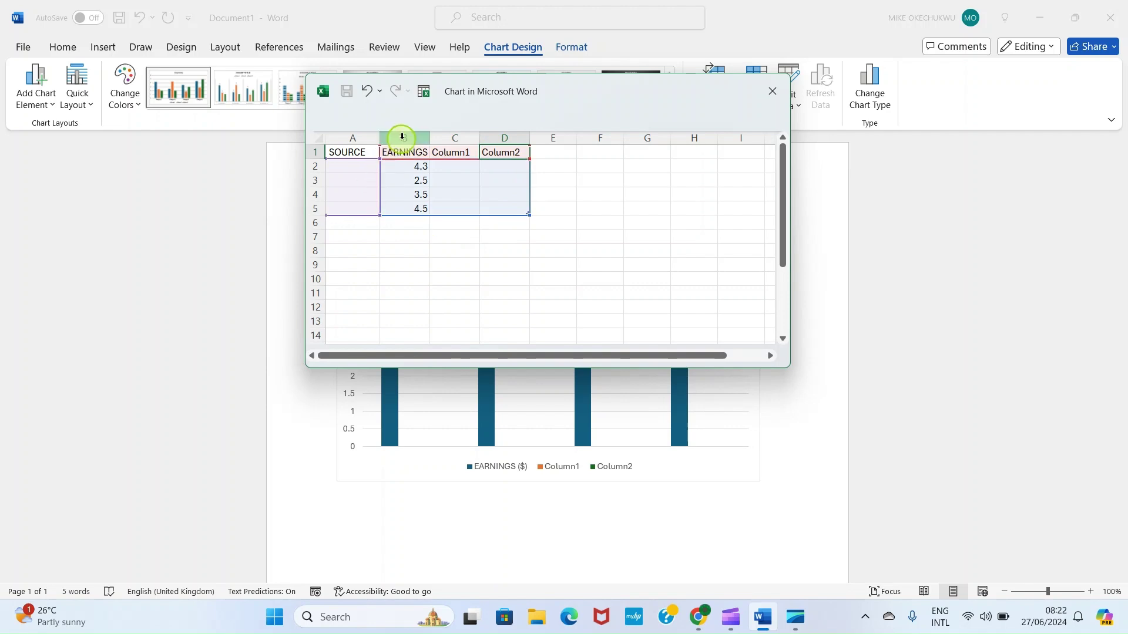
Delete the two unused series columns beside EARNINGS ($) from the chart data sheet.
left_click(451, 139)
right_click(452, 141)
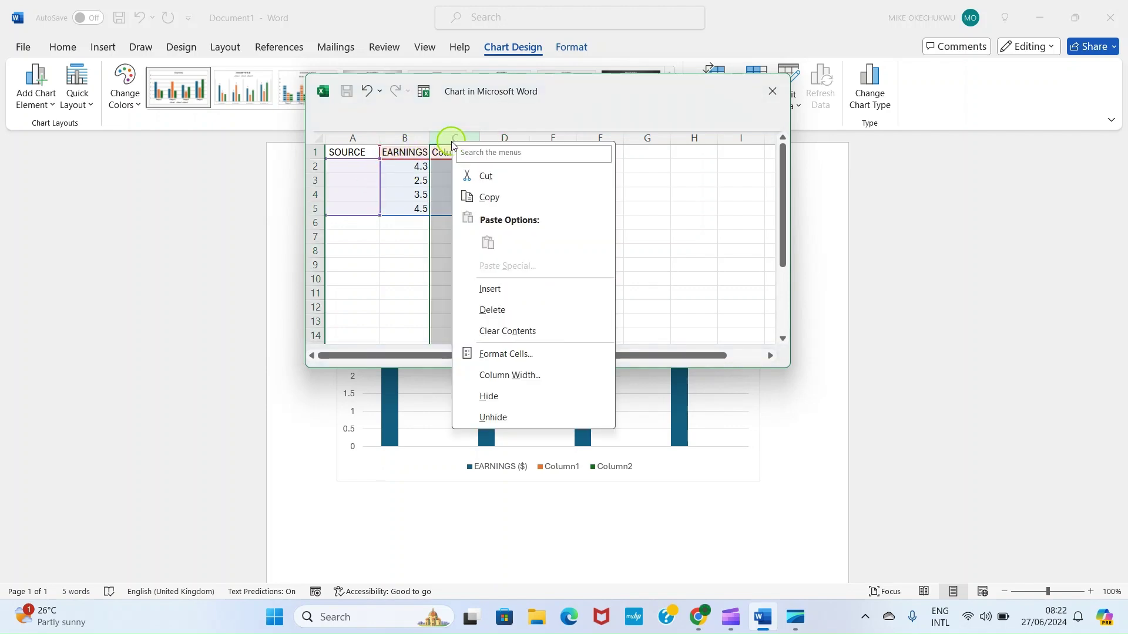
left_click(491, 310)
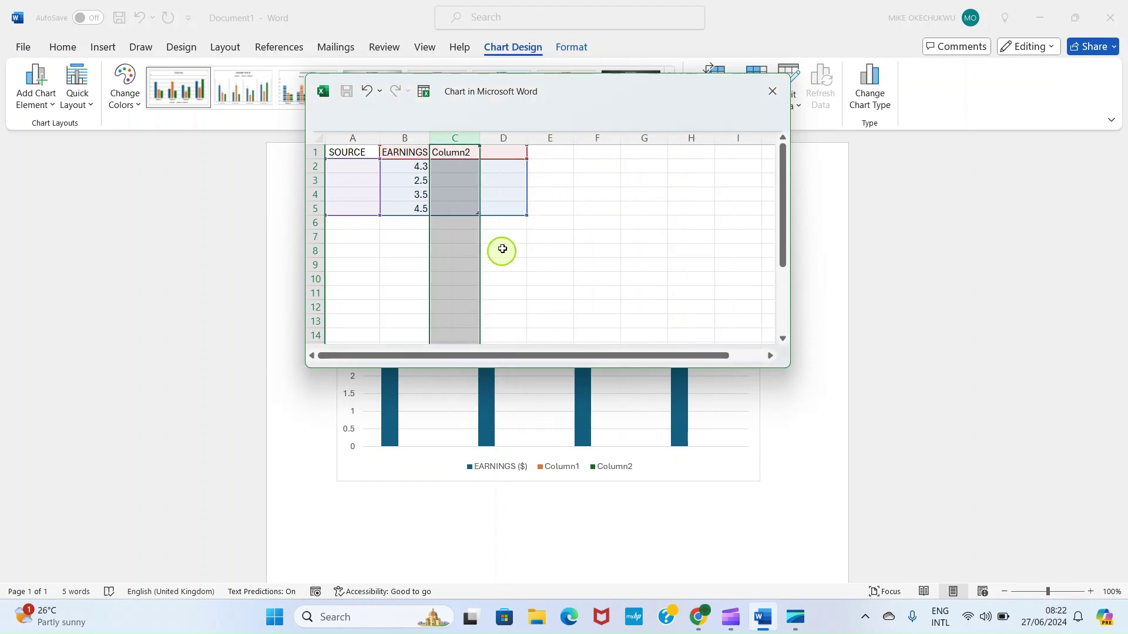
right_click(459, 139)
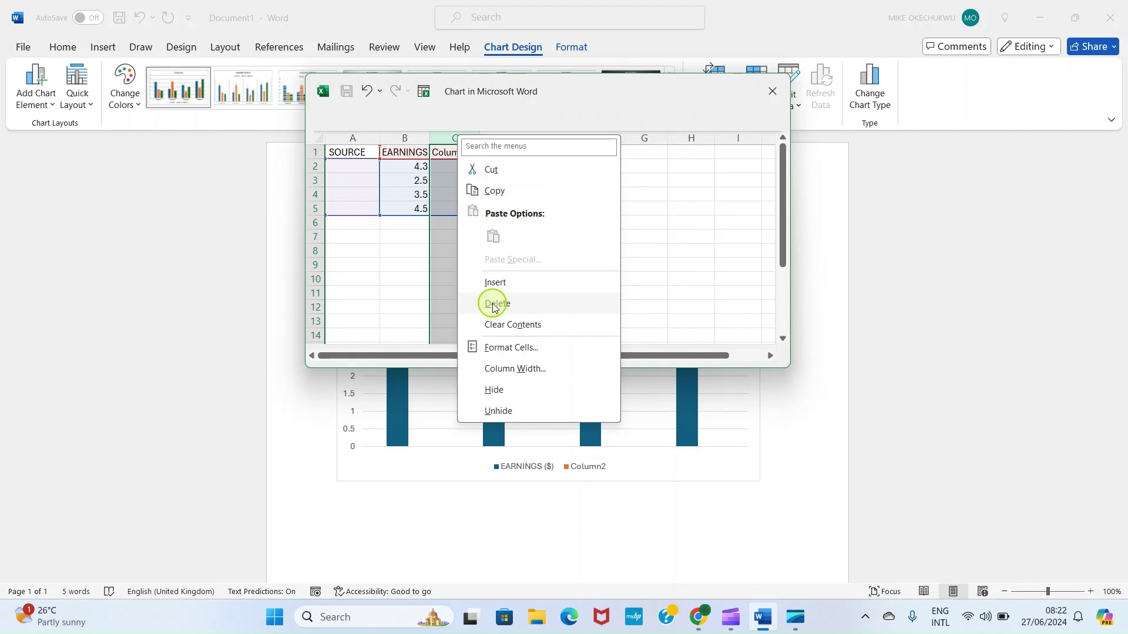
left_click(494, 305)
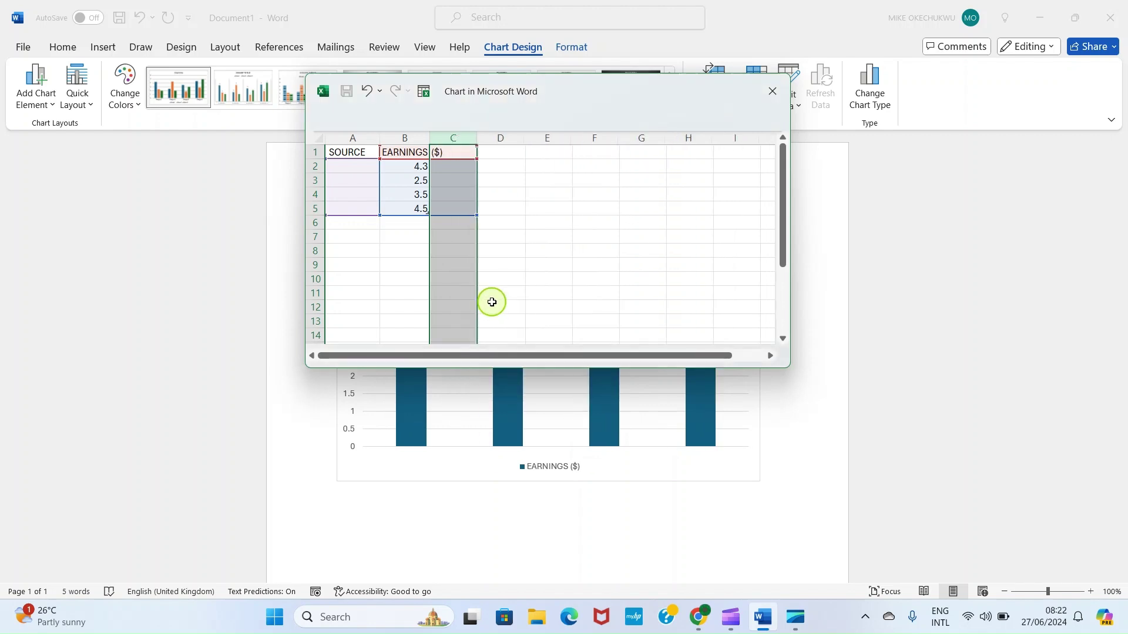
Widen the EARNINGS ($) and SOURCE columns of the chart data sheet.
left_click(403, 138)
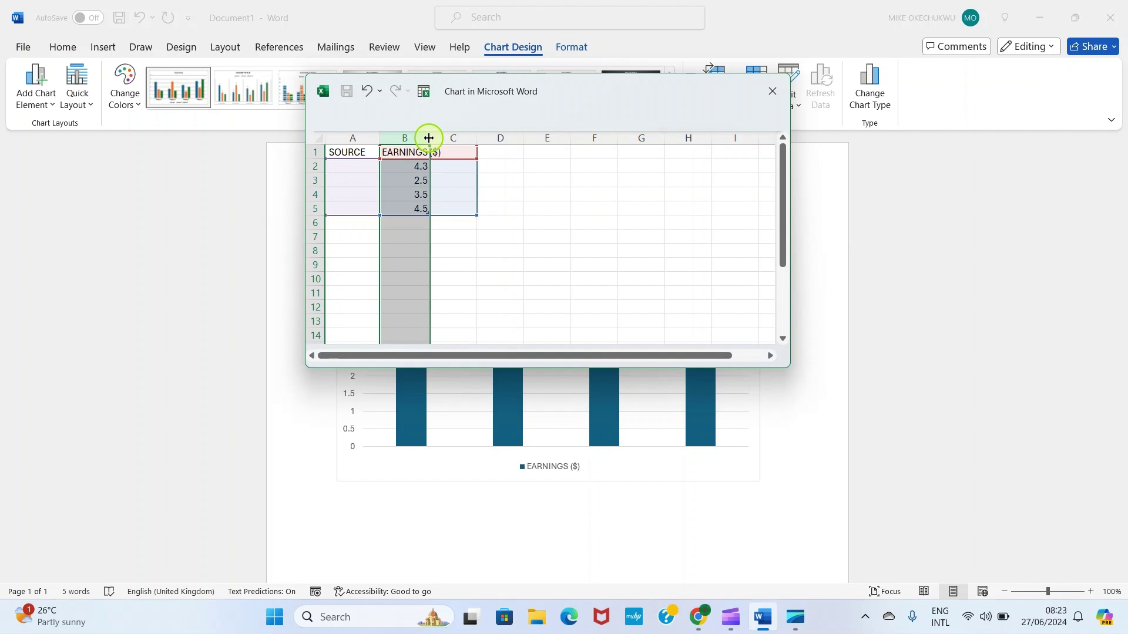
left_click_drag(430, 138, 480, 133)
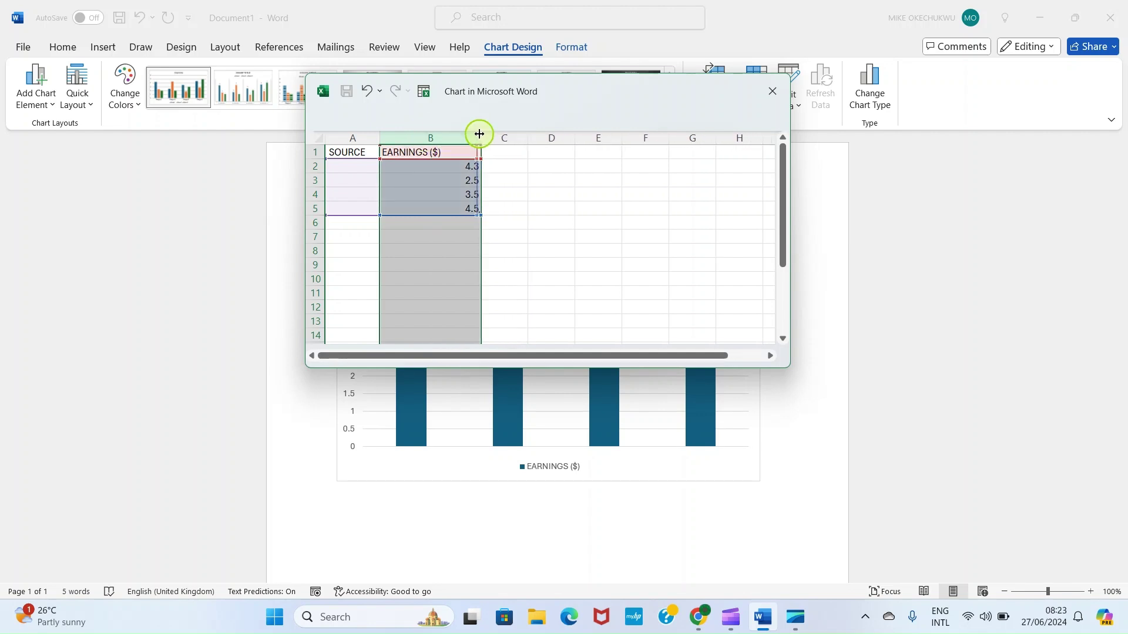
left_click(359, 138)
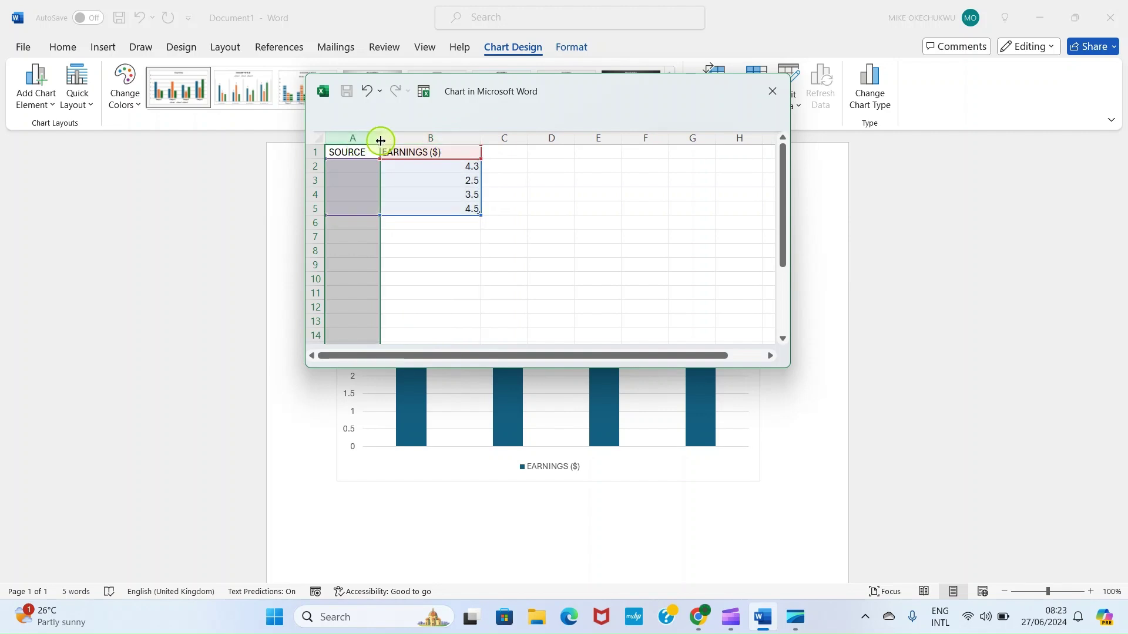
left_click_drag(380, 138, 398, 136)
mouse_move(405, 137)
left_mouse_down()
mouse_move(433, 139)
mouse_move(404, 136)
left_mouse_up()
Enter the sources AMAZON KDP, YOUTUBE and DIGITAL PRODUCTS in cells A2 to A4.
left_click(339, 166)
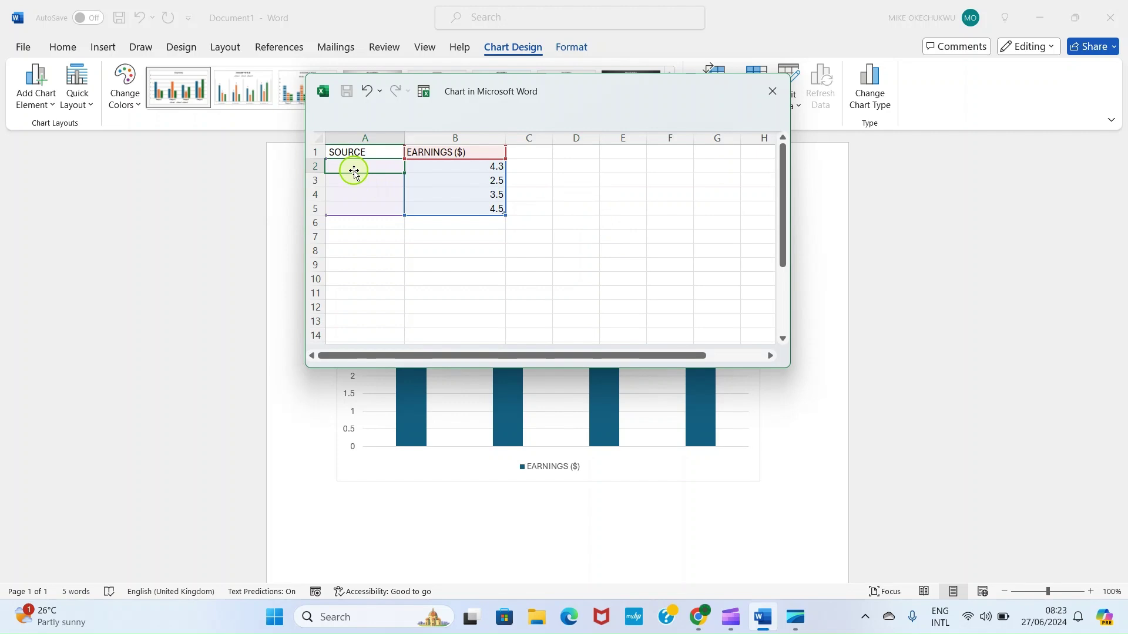
type("AL PRODUCTS")
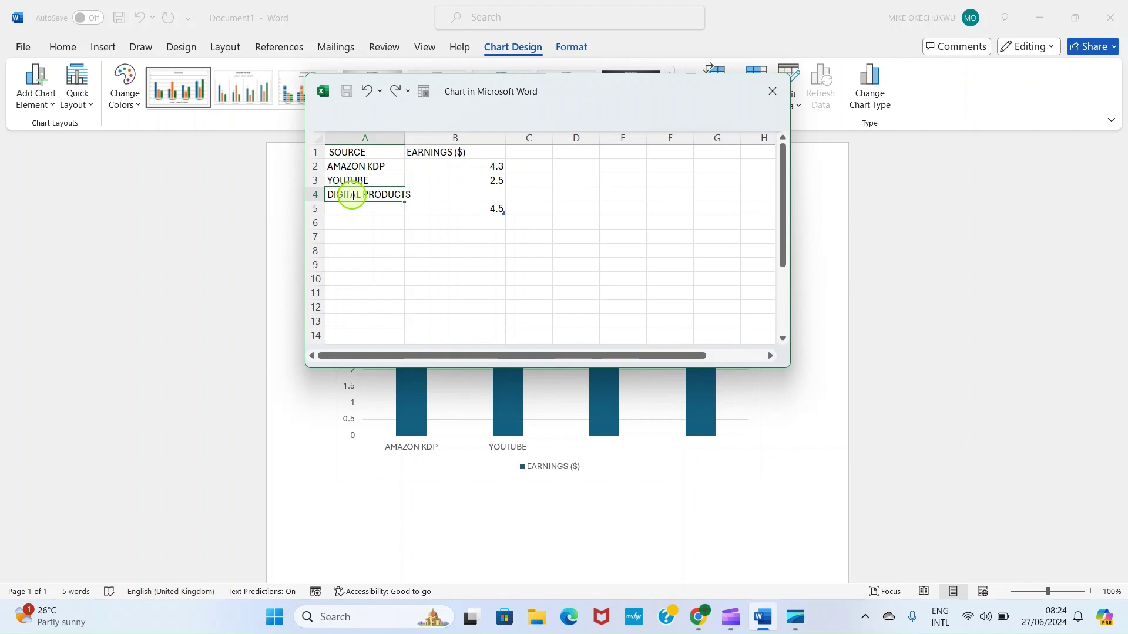
left_click(485, 269)
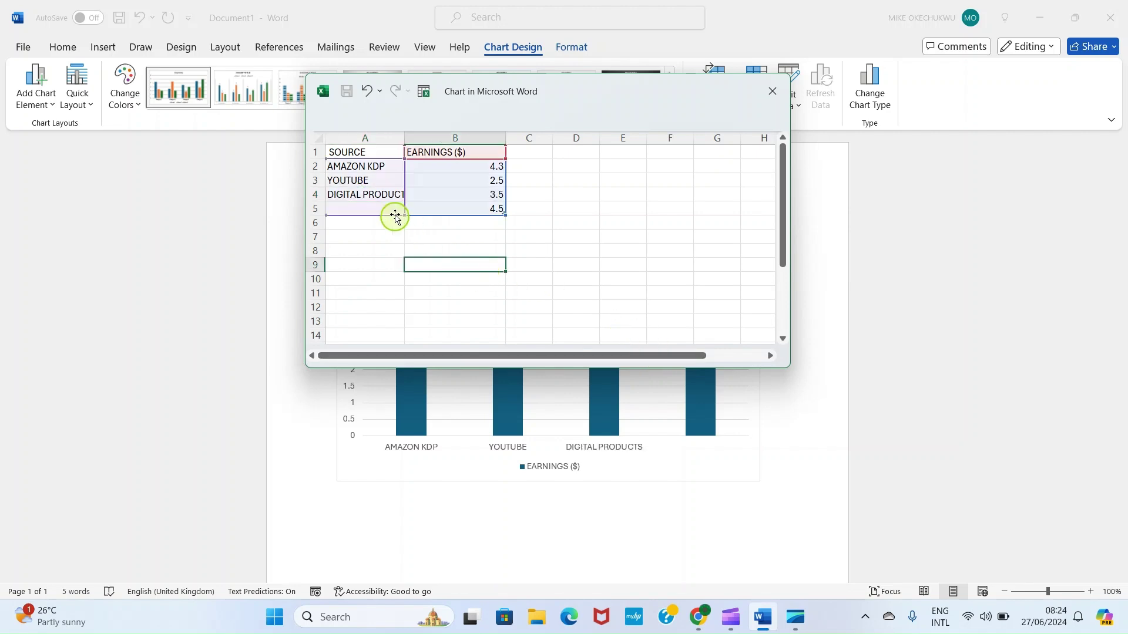
Widen column A of the chart data sheet so that DIGITAL PRODUCTS fits in its cell.
left_click(377, 136)
left_click_drag(404, 136, 417, 134)
left_click(590, 294)
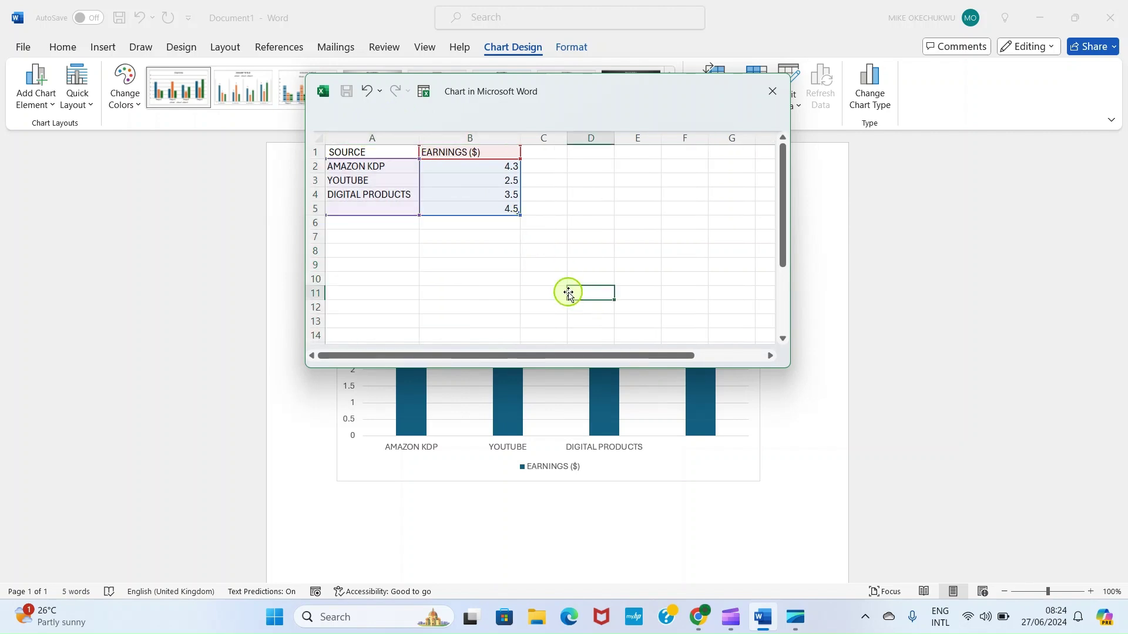
Enter the earnings 1500 for AMAZON KDP, 500 for YOUTUBE and 300 for DIGITAL PRODUCTS in cells B2 to B4.
left_click(474, 166)
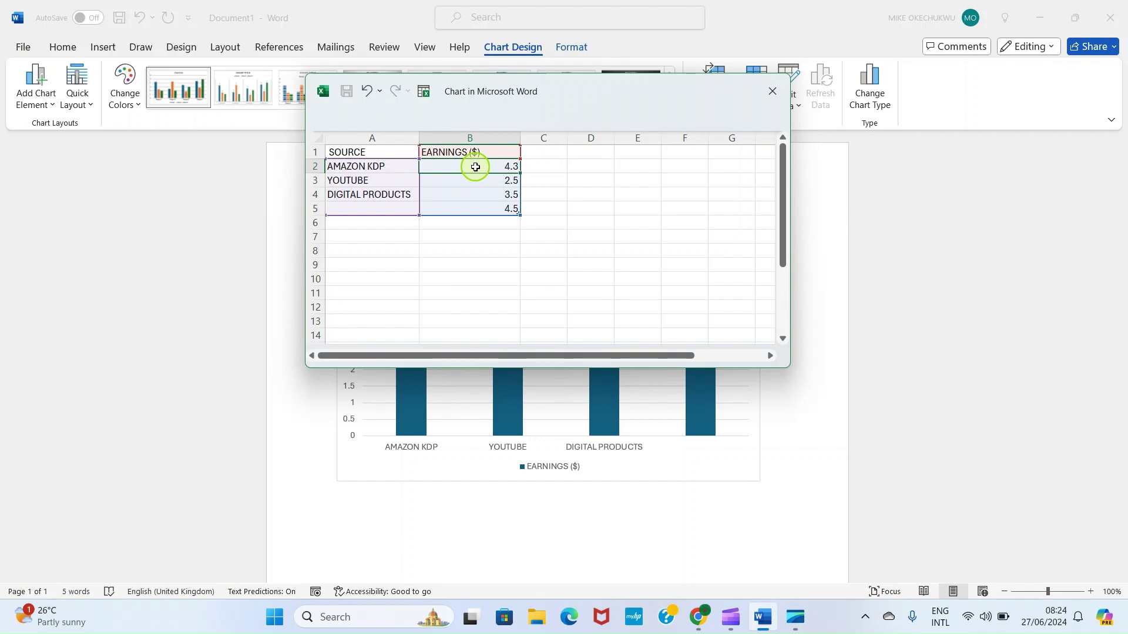
type("15")
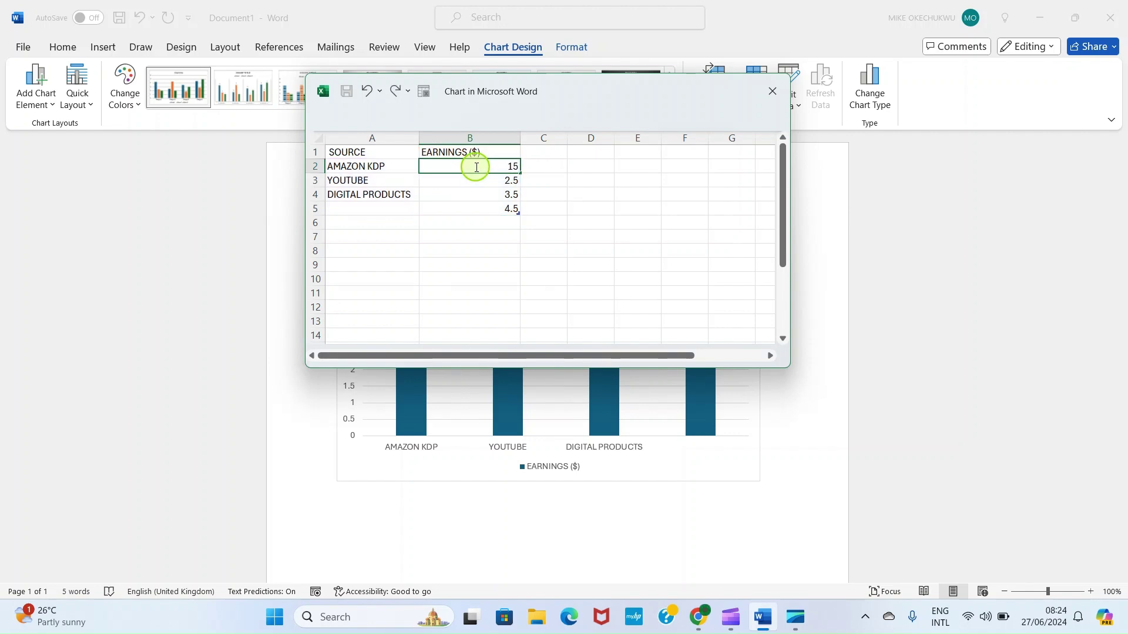
type("00")
key("Return")
type("500")
key("Return")
type("300")
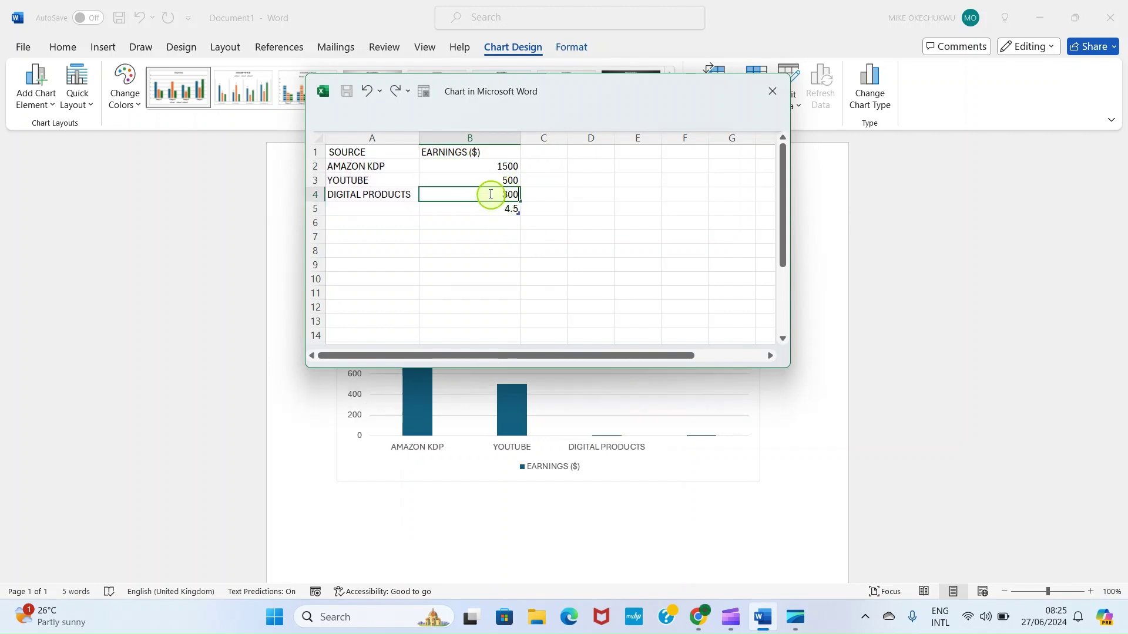
key("Return")
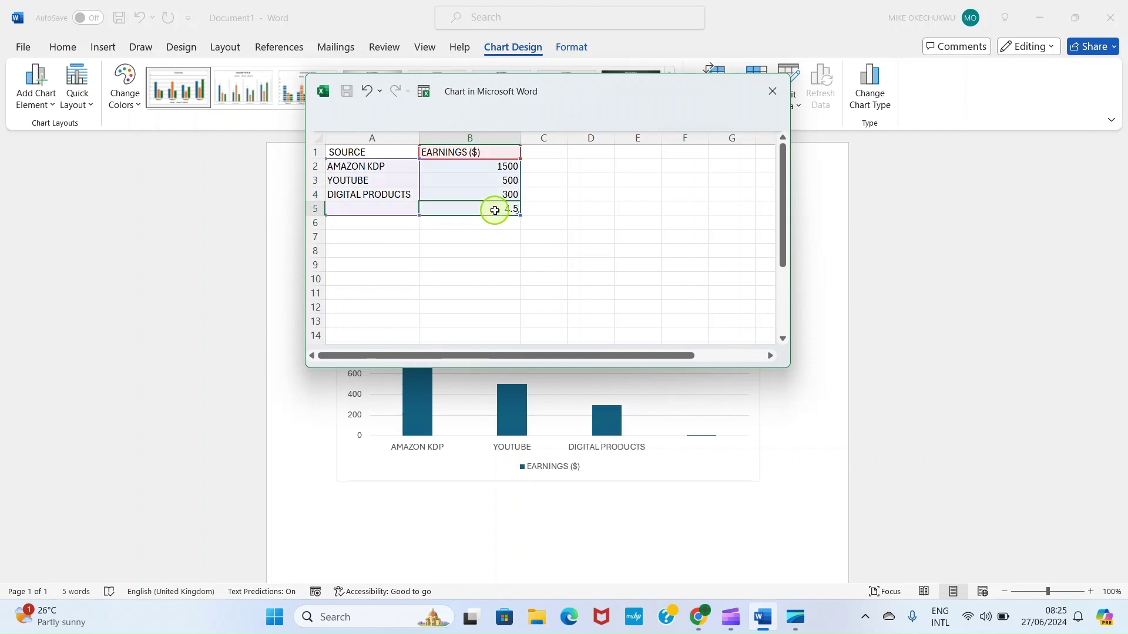
Clear the leftover value in cell B5 and close the chart data sheet.
key("Delete")
left_click(587, 235)
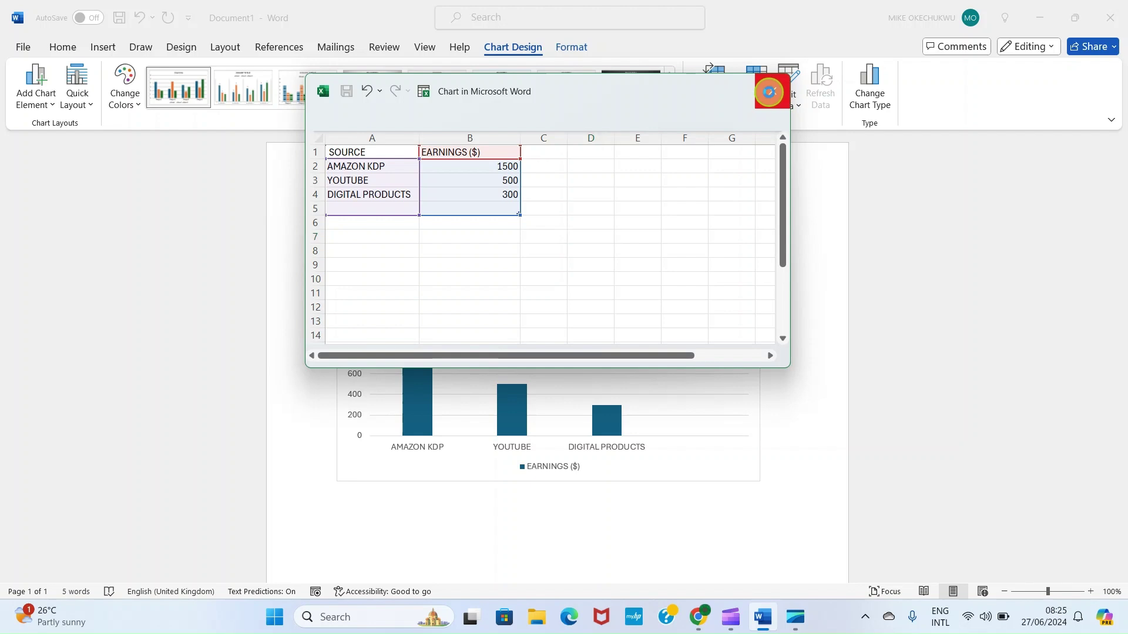
left_click(771, 92)
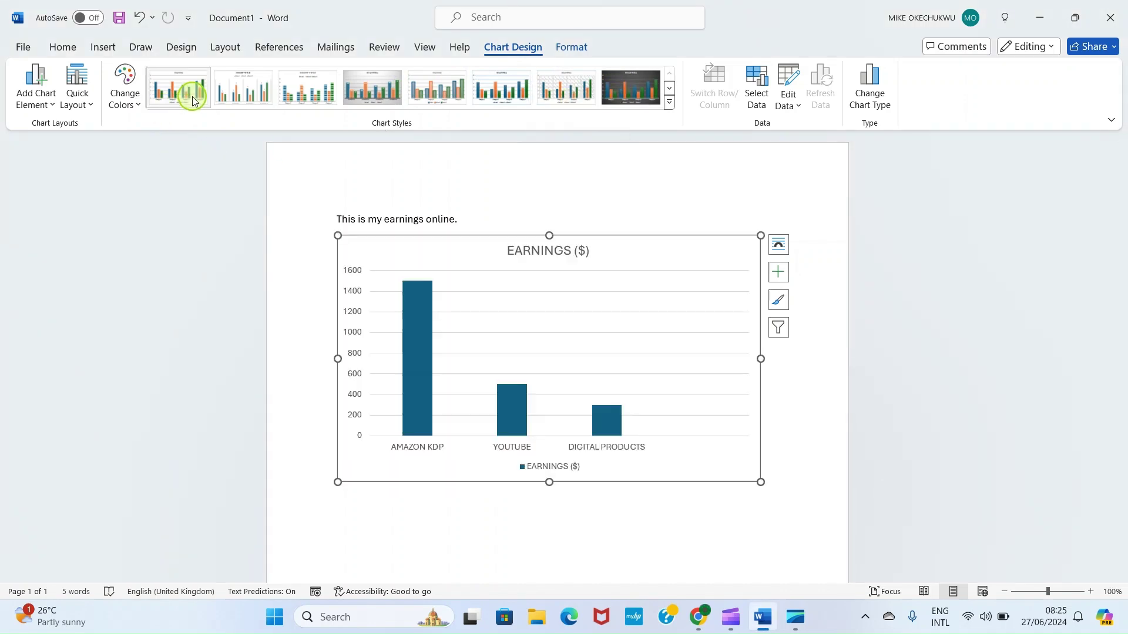
Apply the gray gradient chart style with value labels inside the columns to the EARNINGS ($) column chart.
left_click(265, 87)
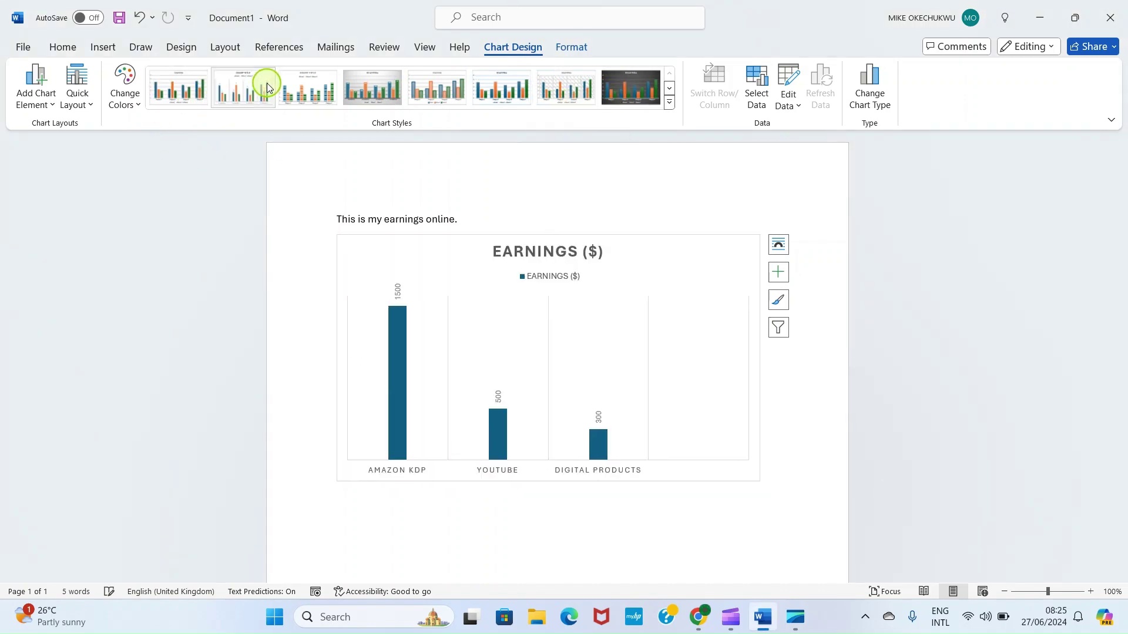
left_click(370, 81)
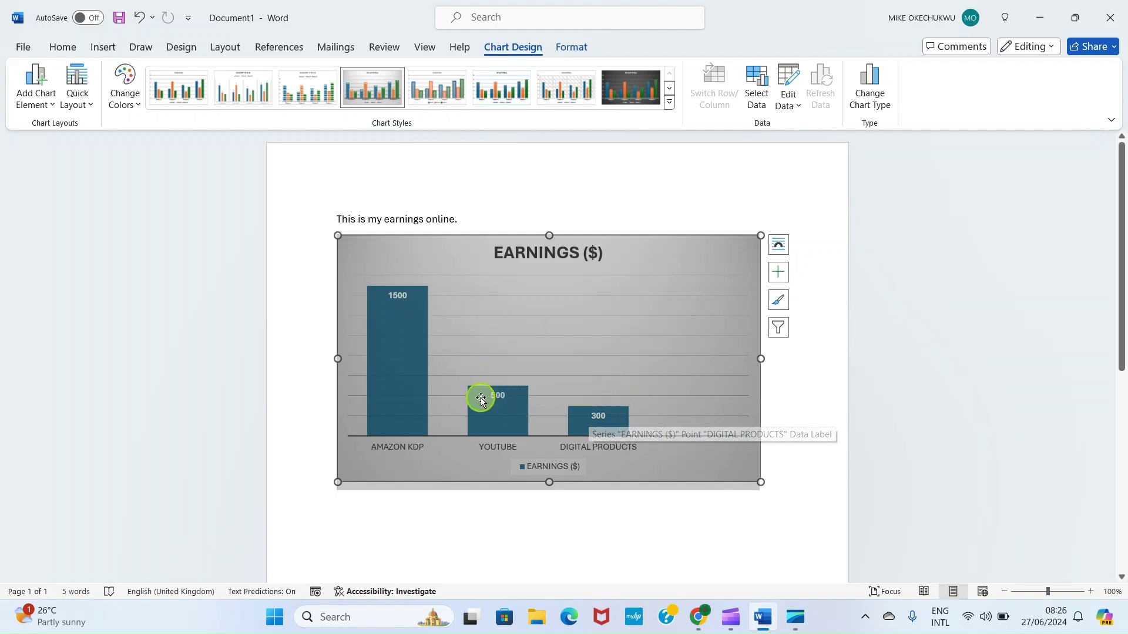
mouse_move(395, 312)
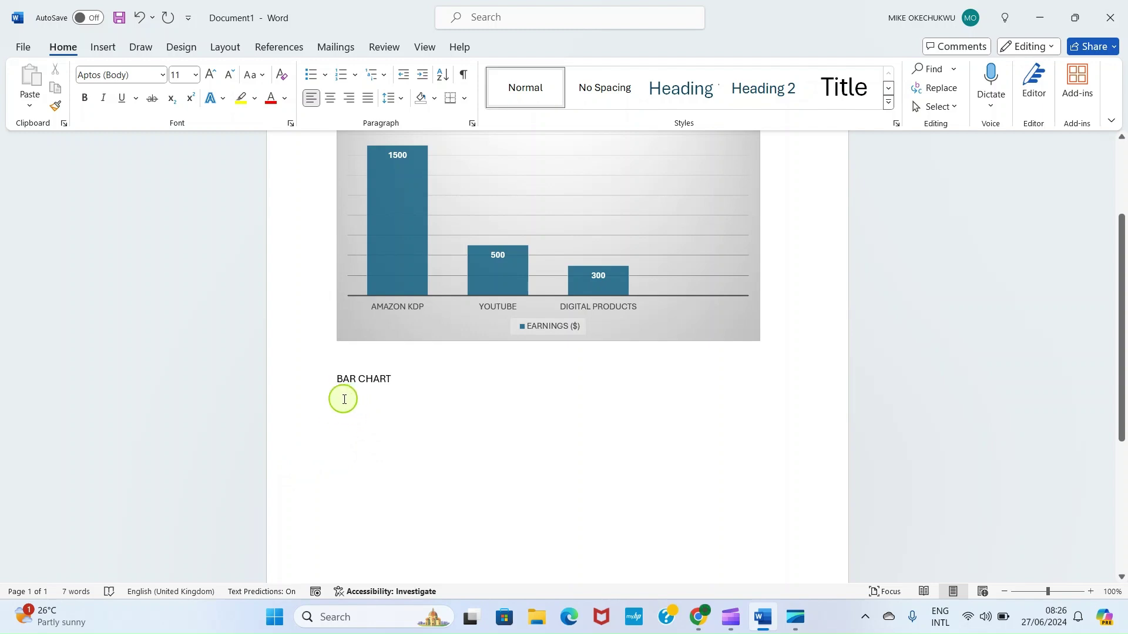
Insert a Clustered Bar chart below the BAR CHART heading, previewing the stacked and 3-D bar subtypes first.
left_click(103, 47)
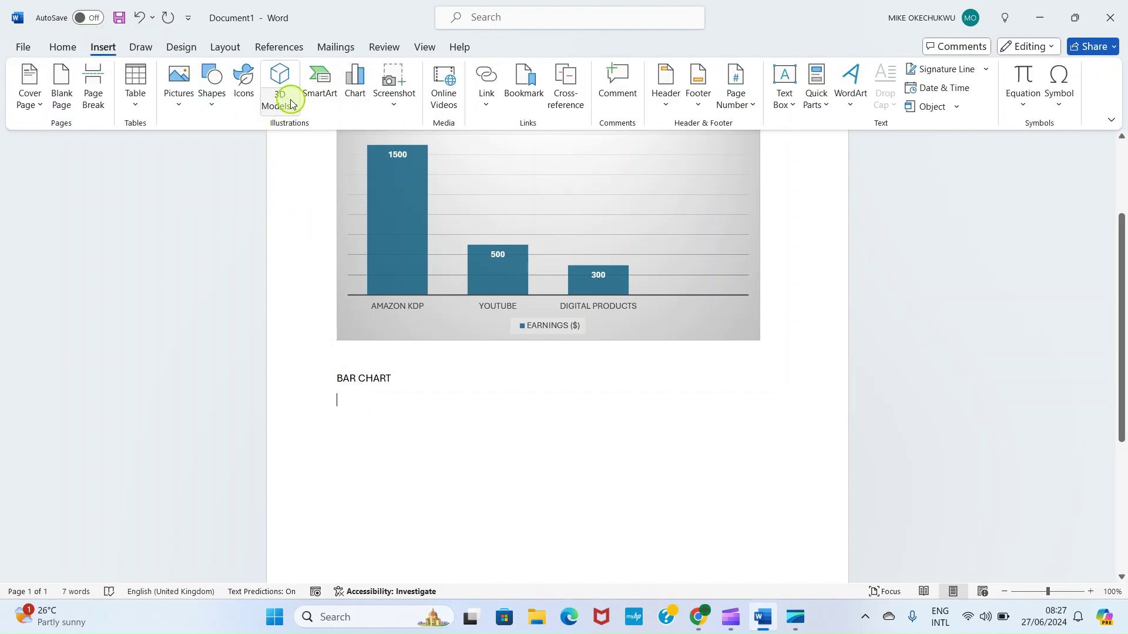
left_click(358, 99)
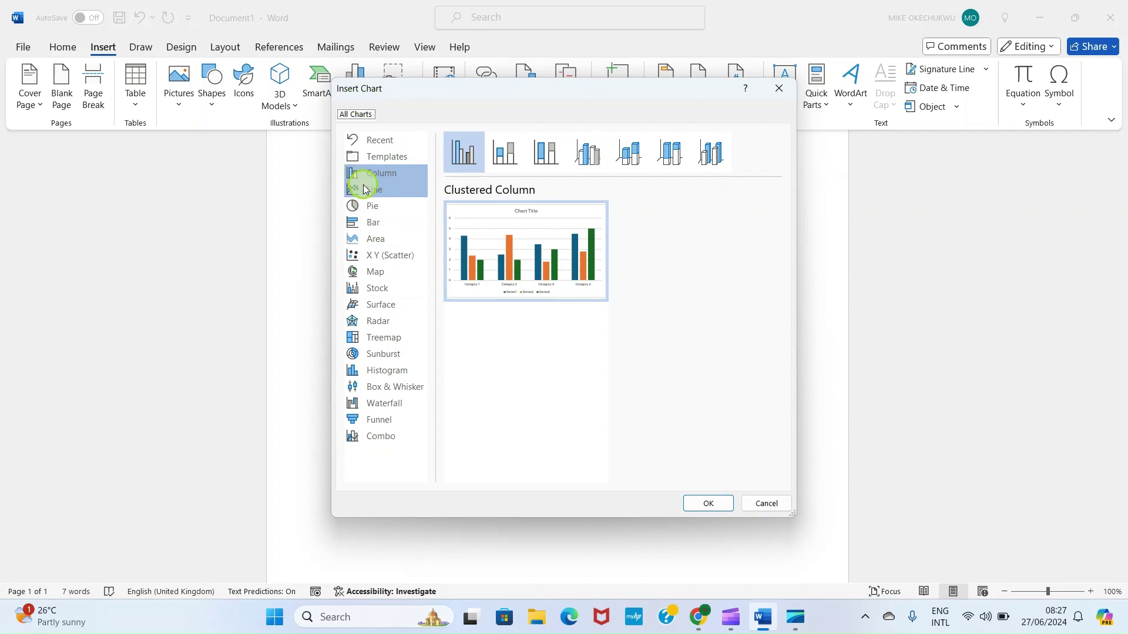
left_click(376, 222)
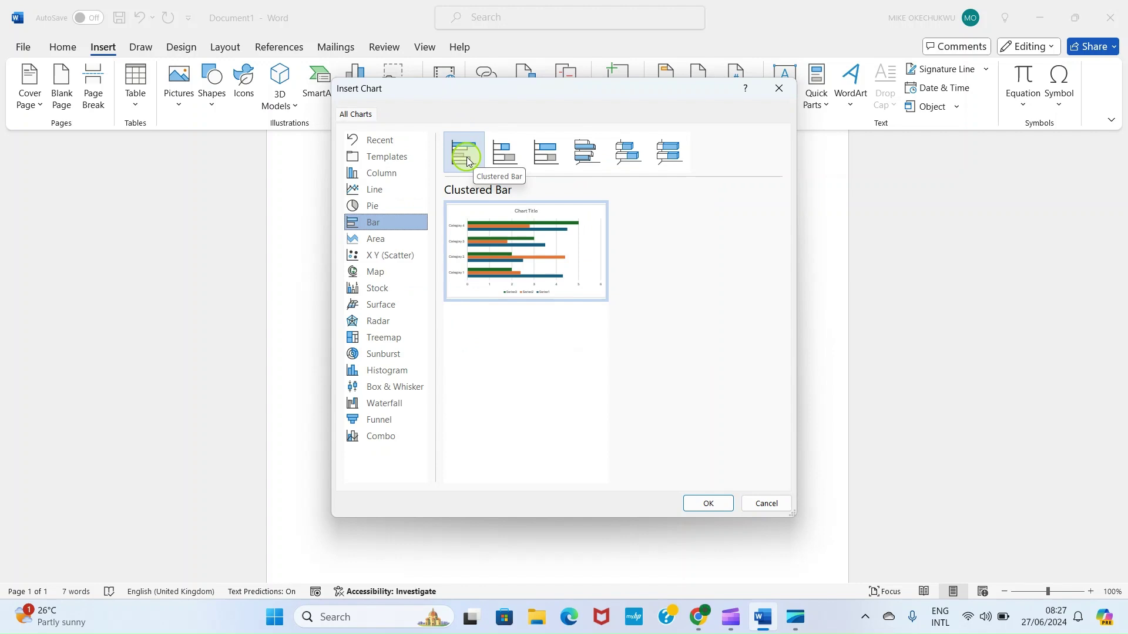
left_click(494, 157)
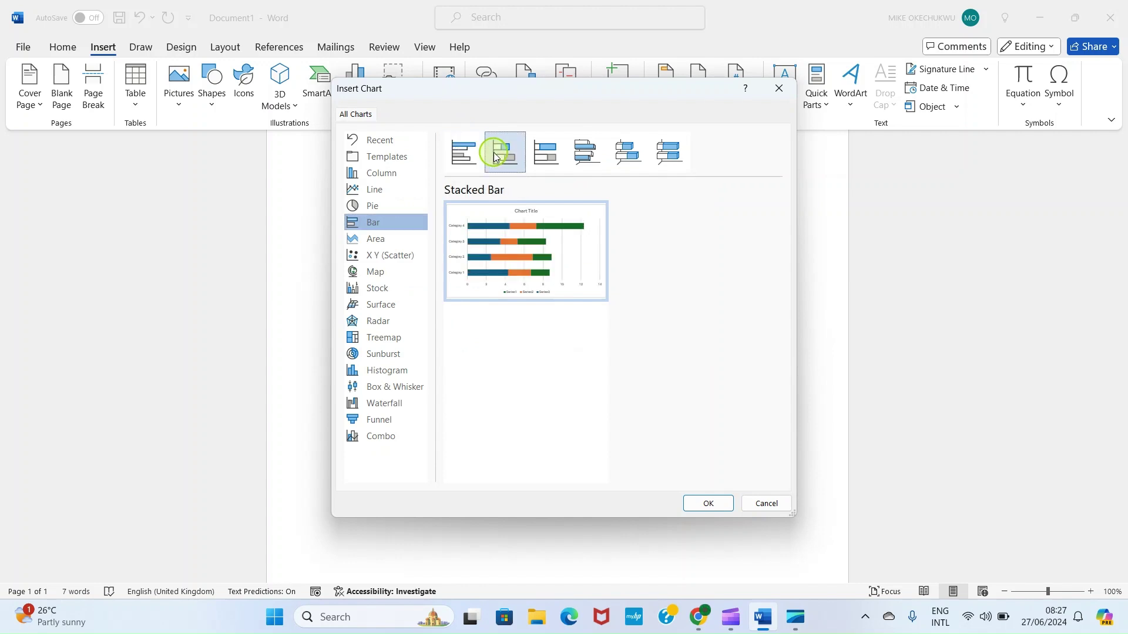
left_click(552, 154)
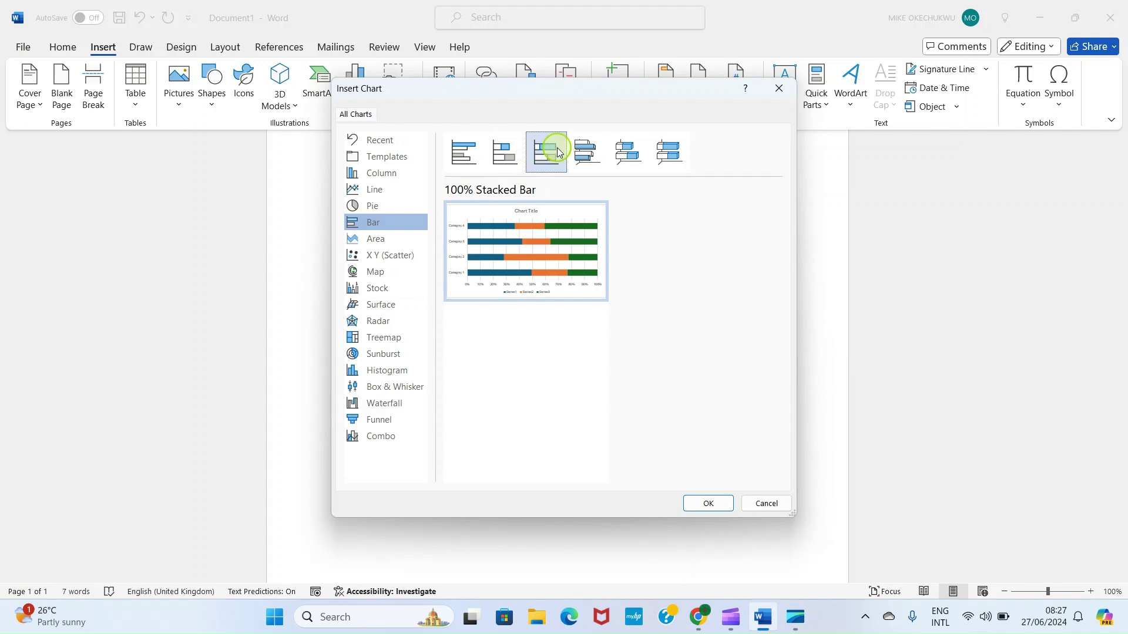
left_click(574, 152)
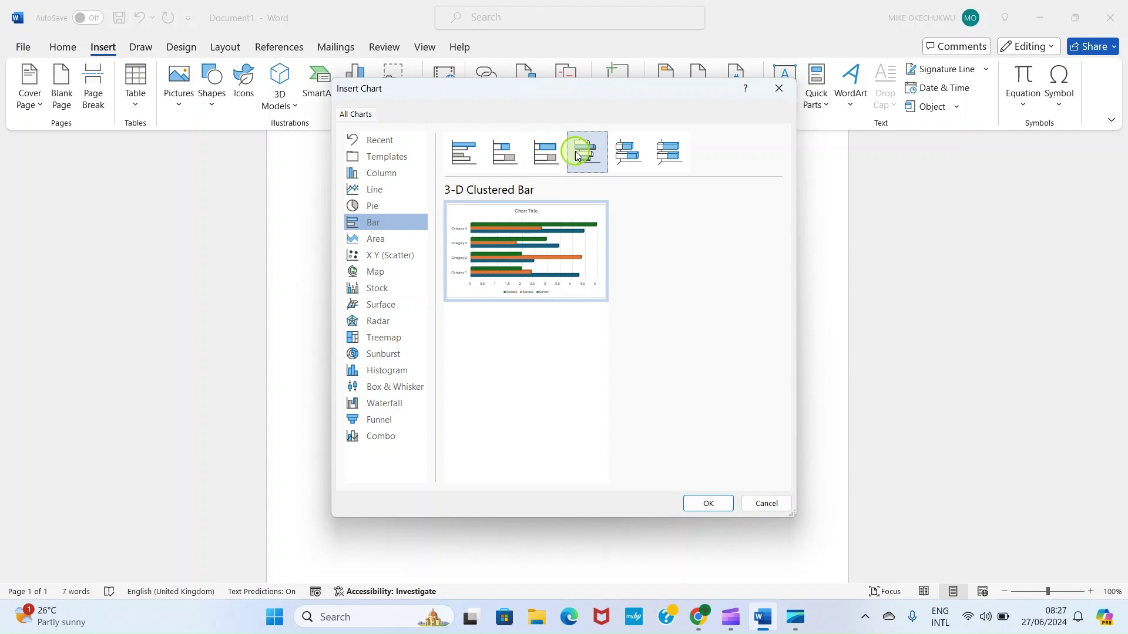
left_click(628, 153)
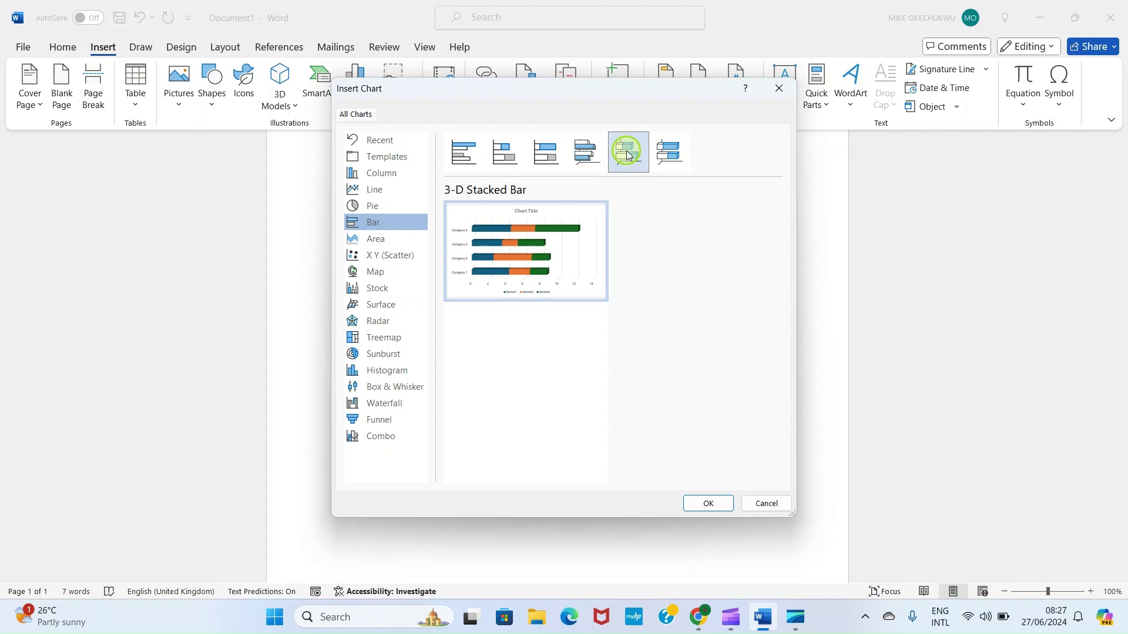
left_click(670, 155)
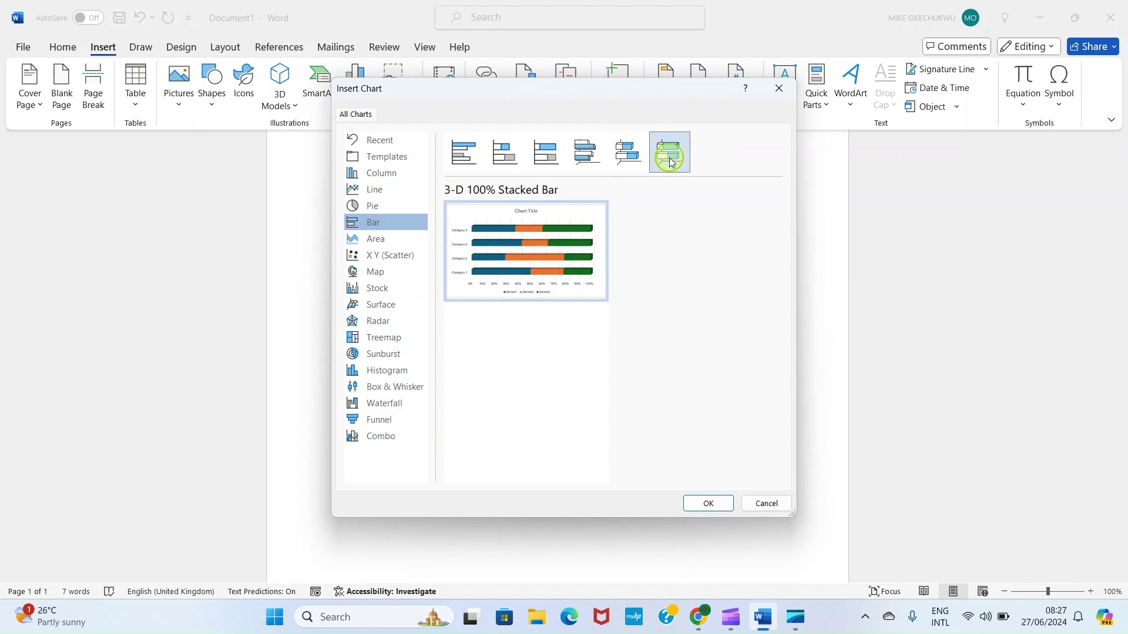
left_click(465, 156)
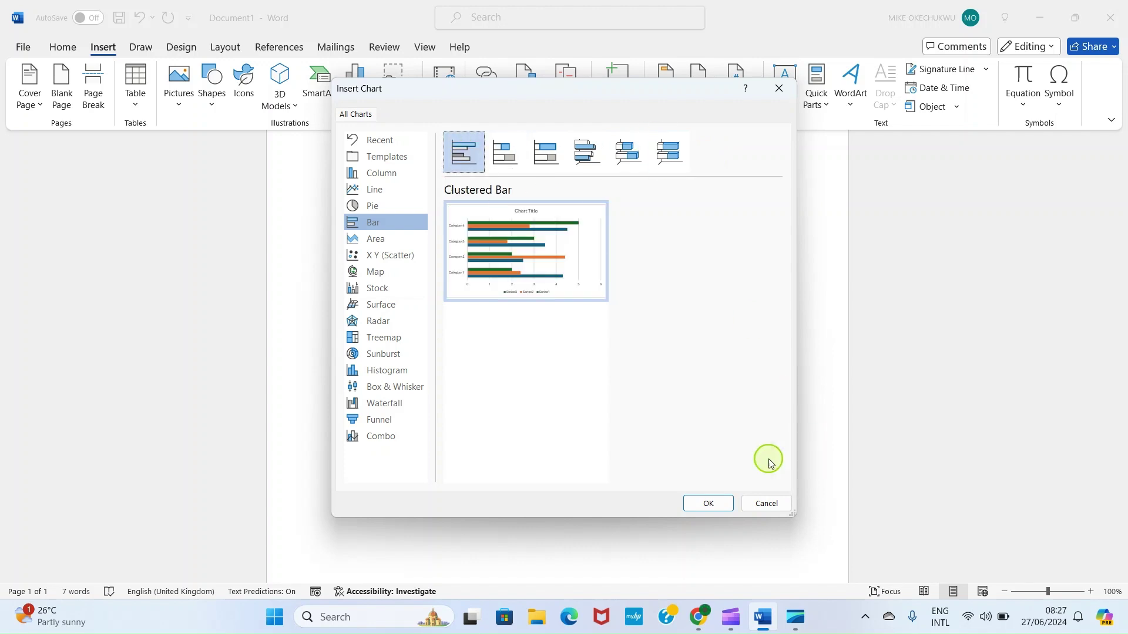
left_click(709, 503)
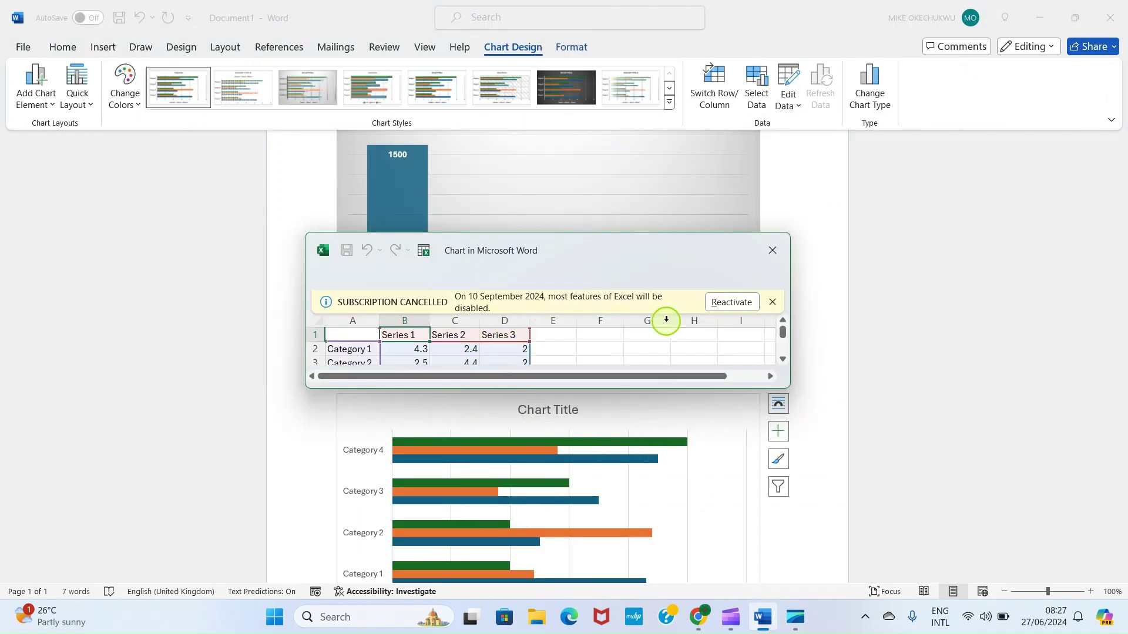
Dismiss the subscription notice in the bar chart's data sheet and enlarge its window to show more rows.
left_click(772, 302)
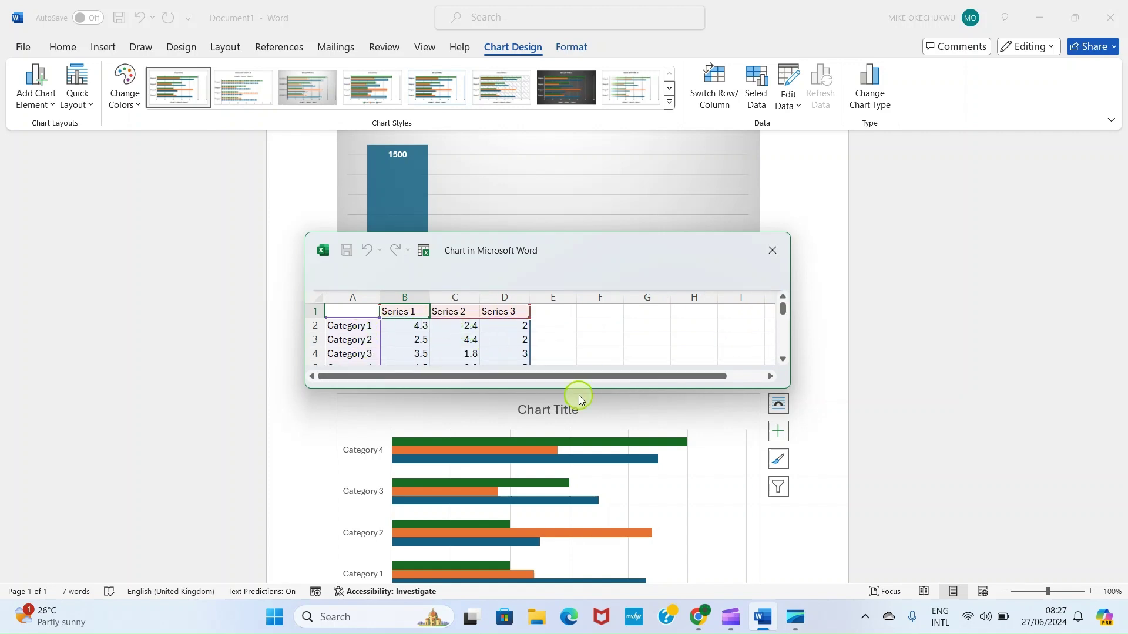
left_click_drag(569, 388, 566, 495)
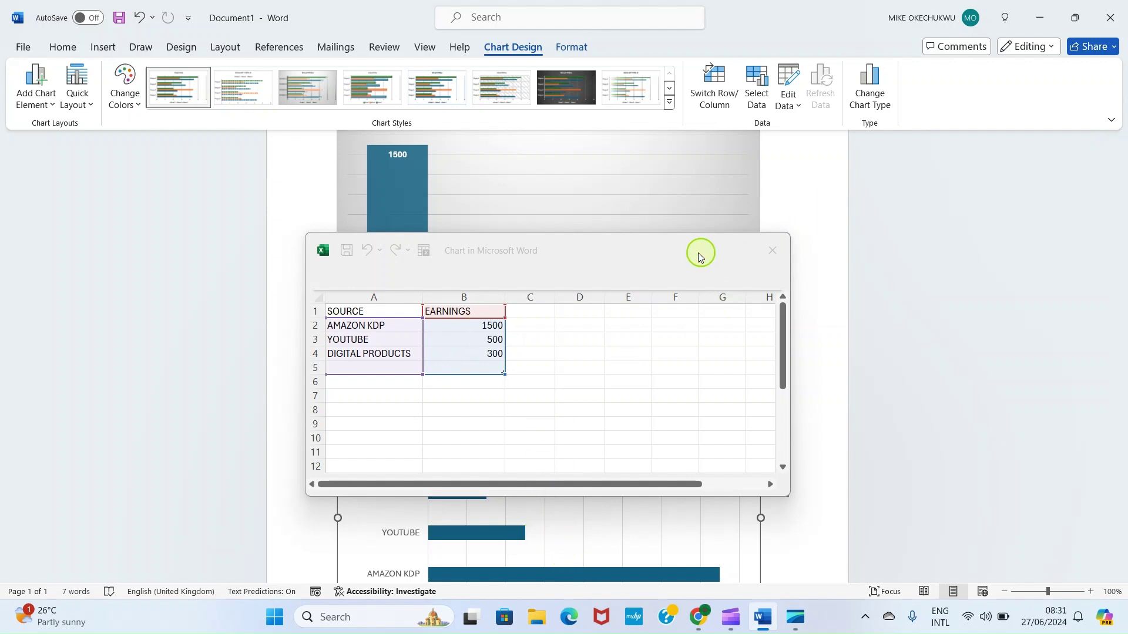
Close the bar chart's data sheet and return to the chart in the document.
left_click(771, 252)
scroll(696, 307, "down", 1)
scroll(676, 300, "down", 3)
scroll(640, 282, "up", 1)
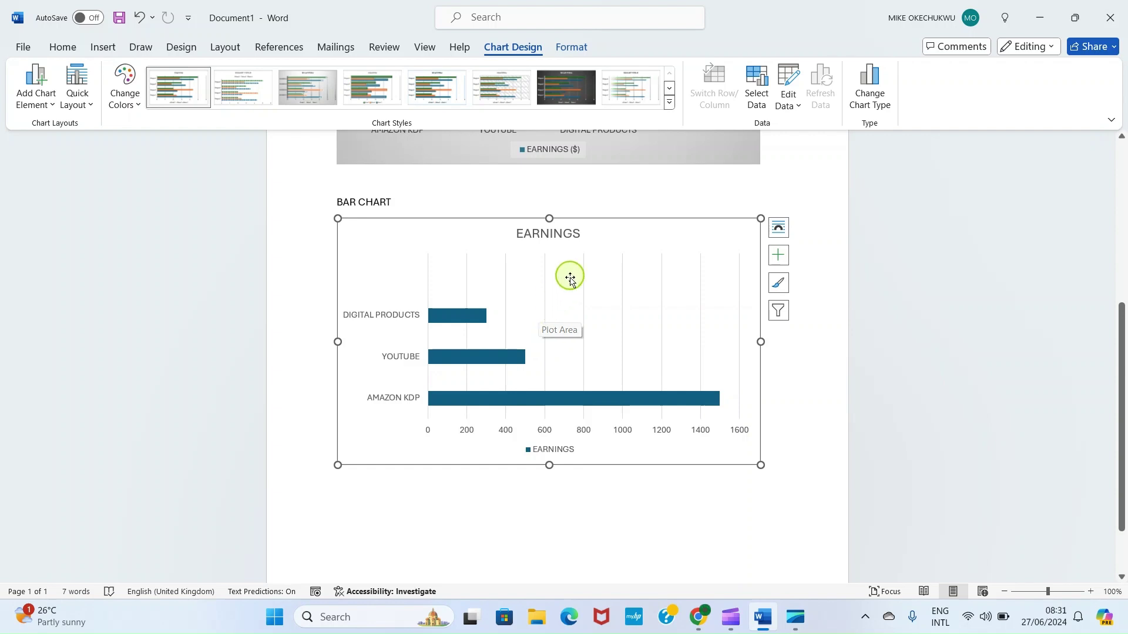
Change the bar chart's title to MONTHLY EARNINGS and apply the dark chart Style 7.
left_click(555, 233)
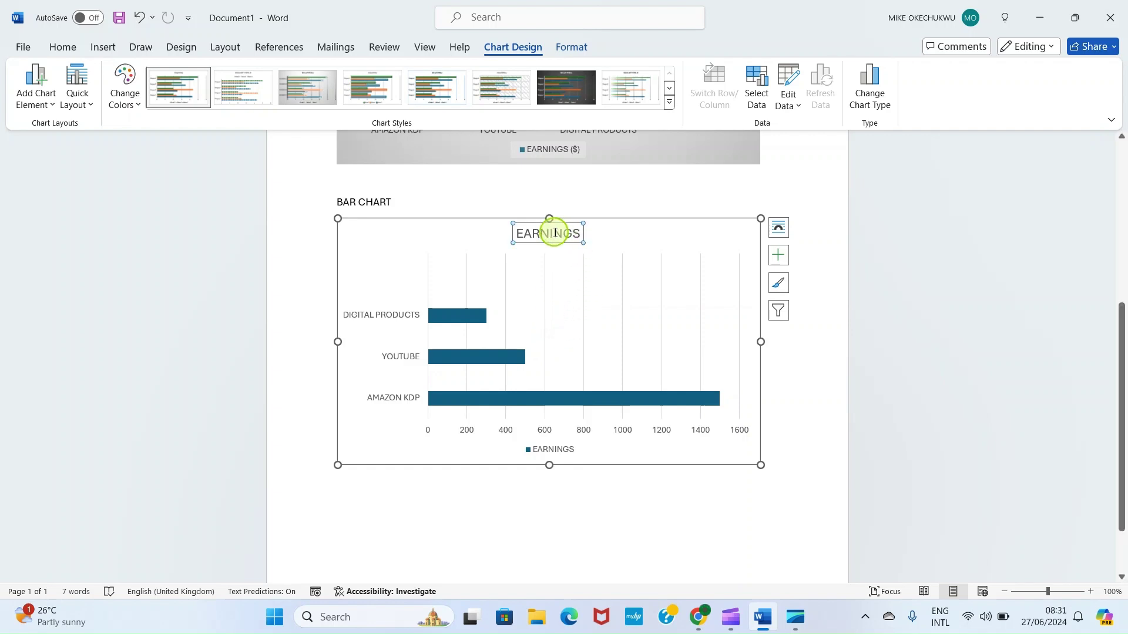
left_click(579, 234)
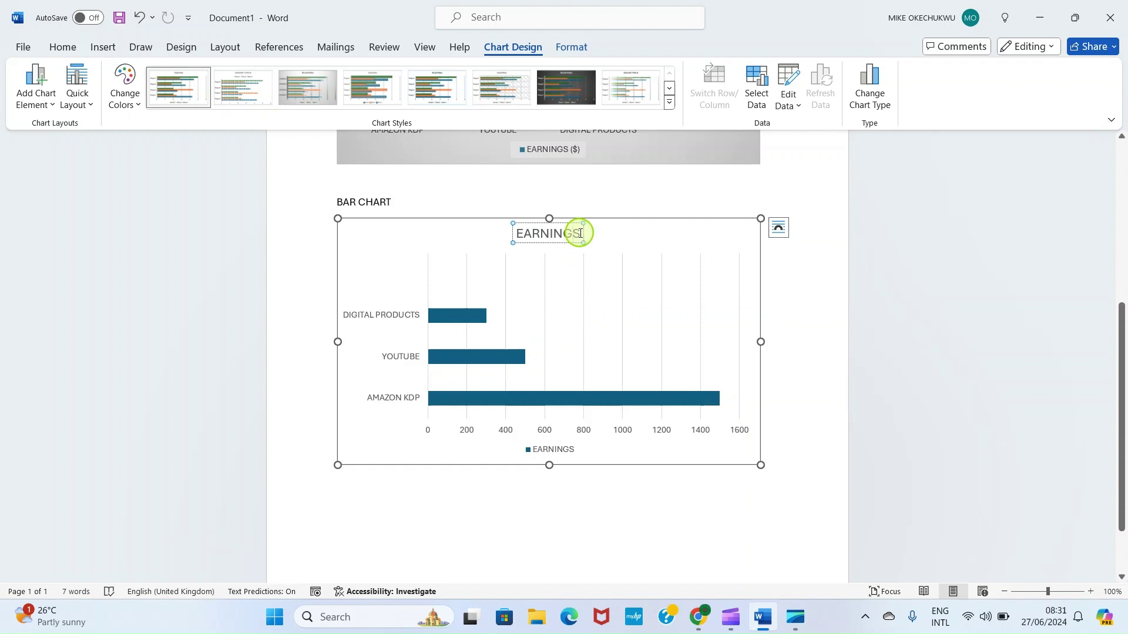
key("BackSpace")
key("BackSpace")
key("BackSpace")
key("BackSpace")
key("BackSpace")
key("BackSpace")
key("BackSpace")
key("BackSpace")
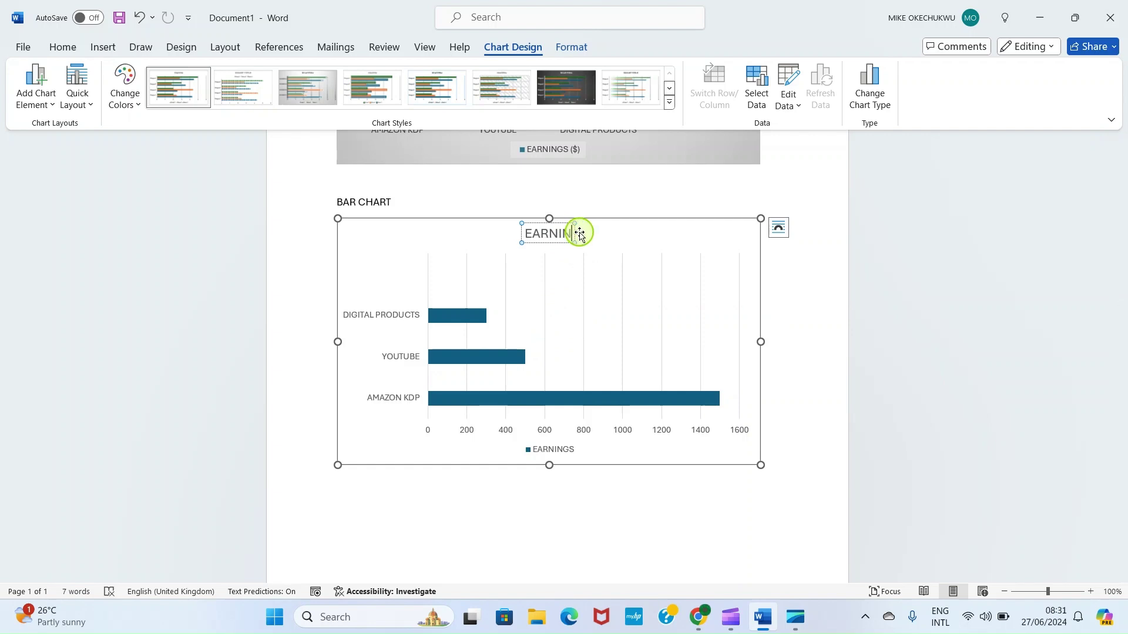
type("MONTHLY EARNINGS")
left_click(704, 236)
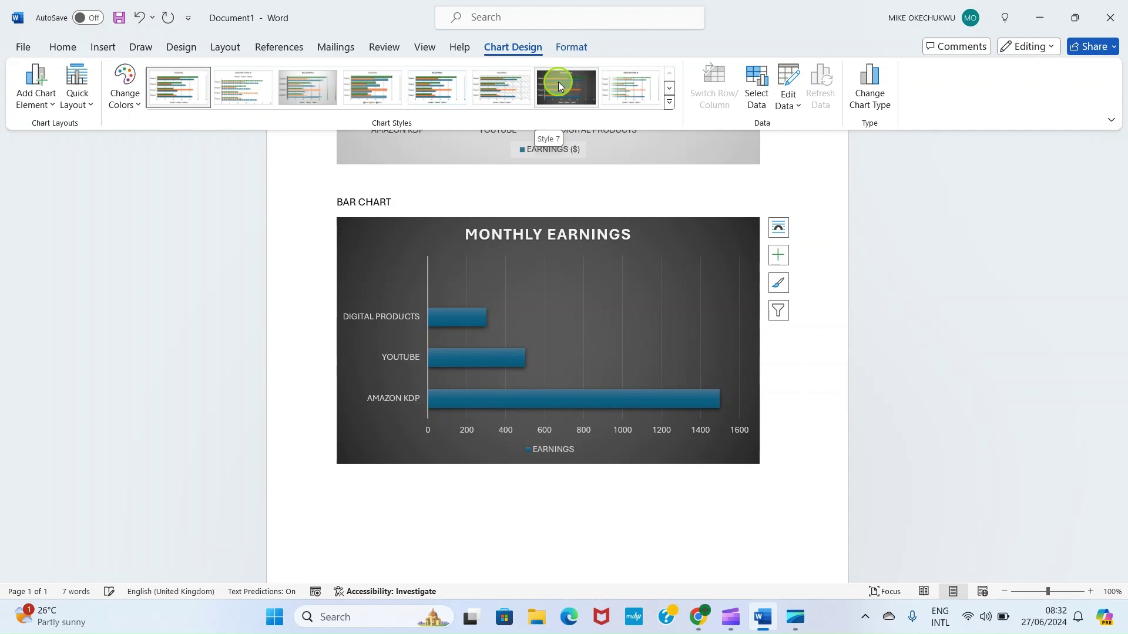
left_click(558, 85)
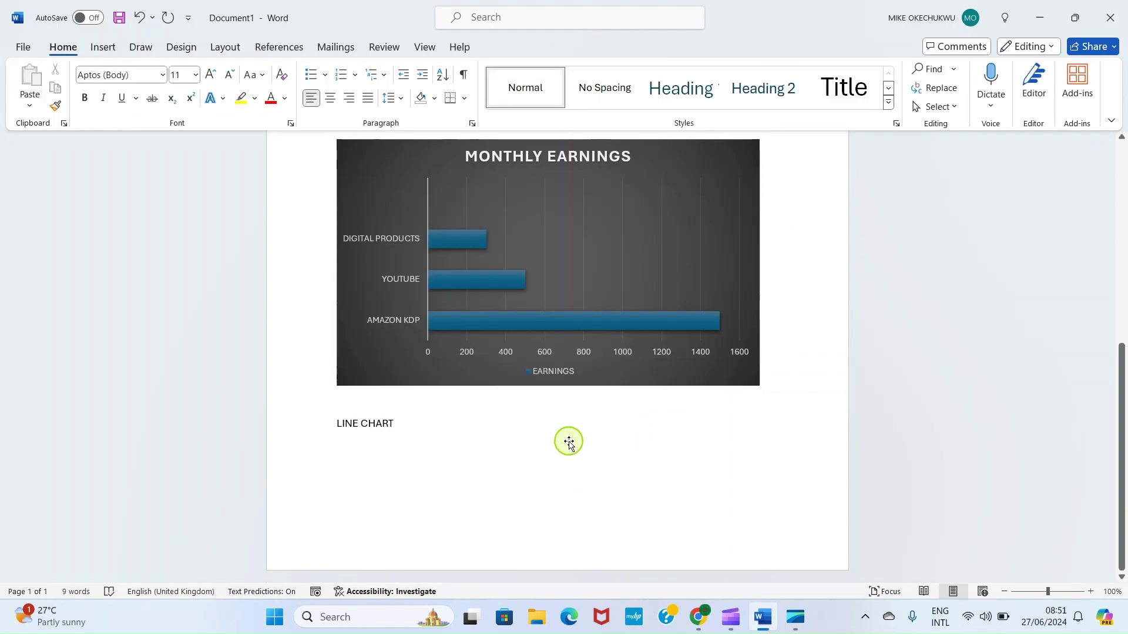
Insert a basic Line chart below the LINE CHART heading, previewing the stacked and marker line subtypes first.
left_click(470, 443)
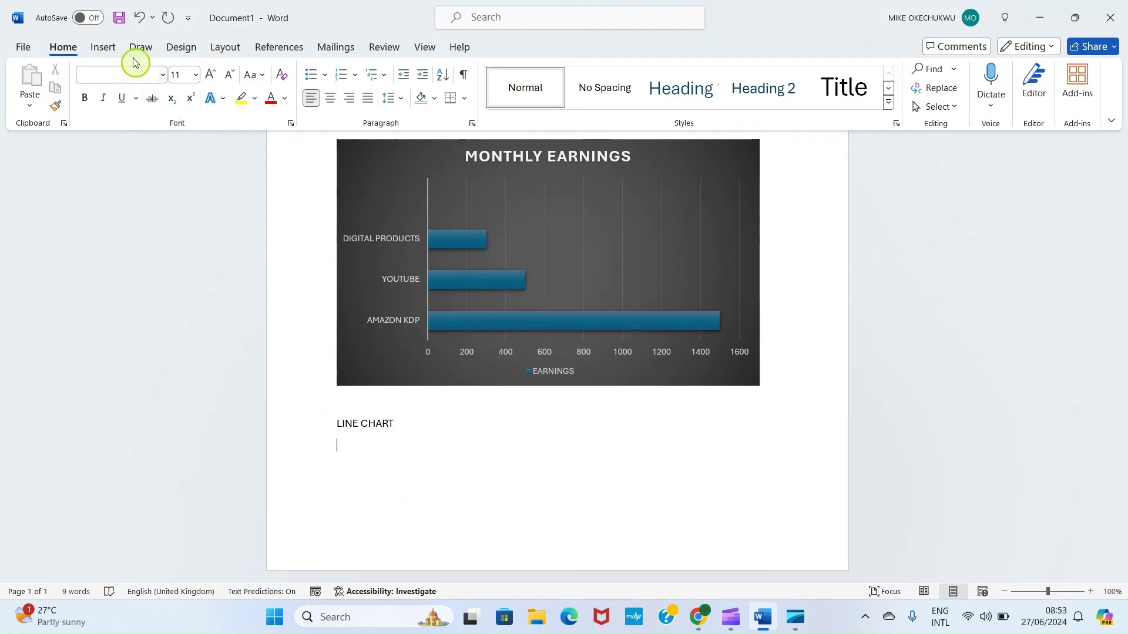
left_click(101, 47)
left_click(355, 87)
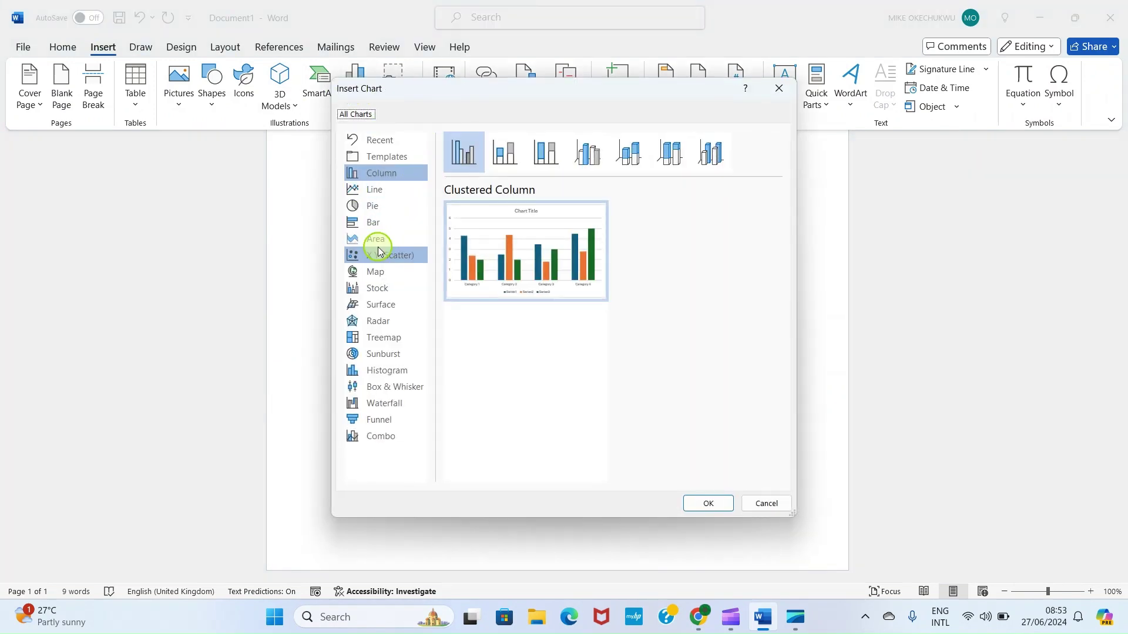
left_click(368, 192)
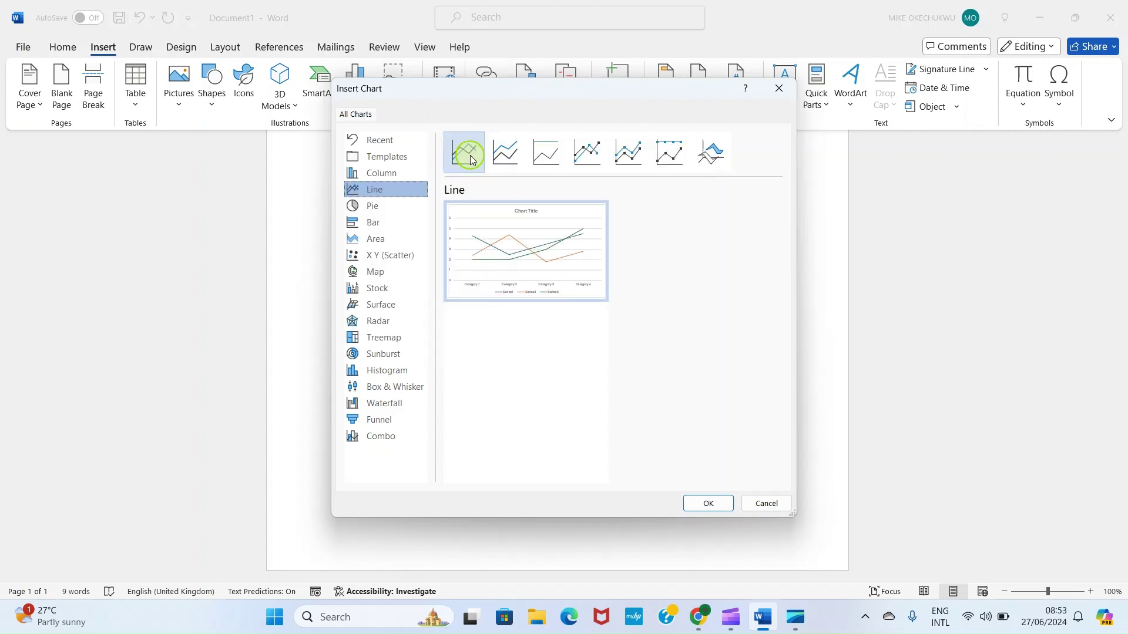
left_click(506, 148)
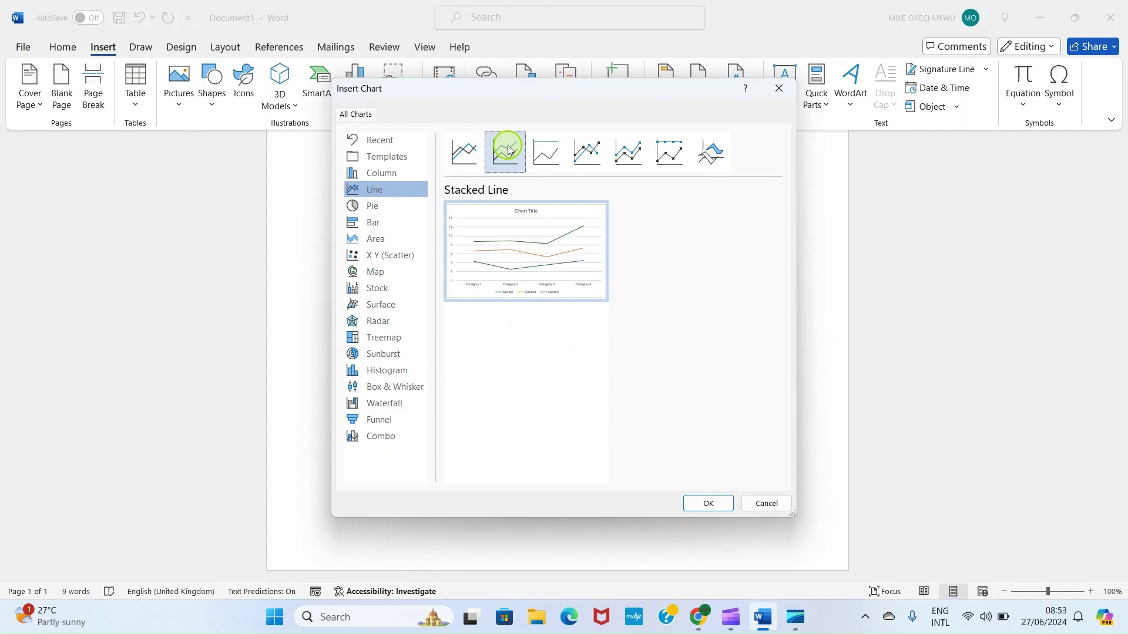
left_click(546, 150)
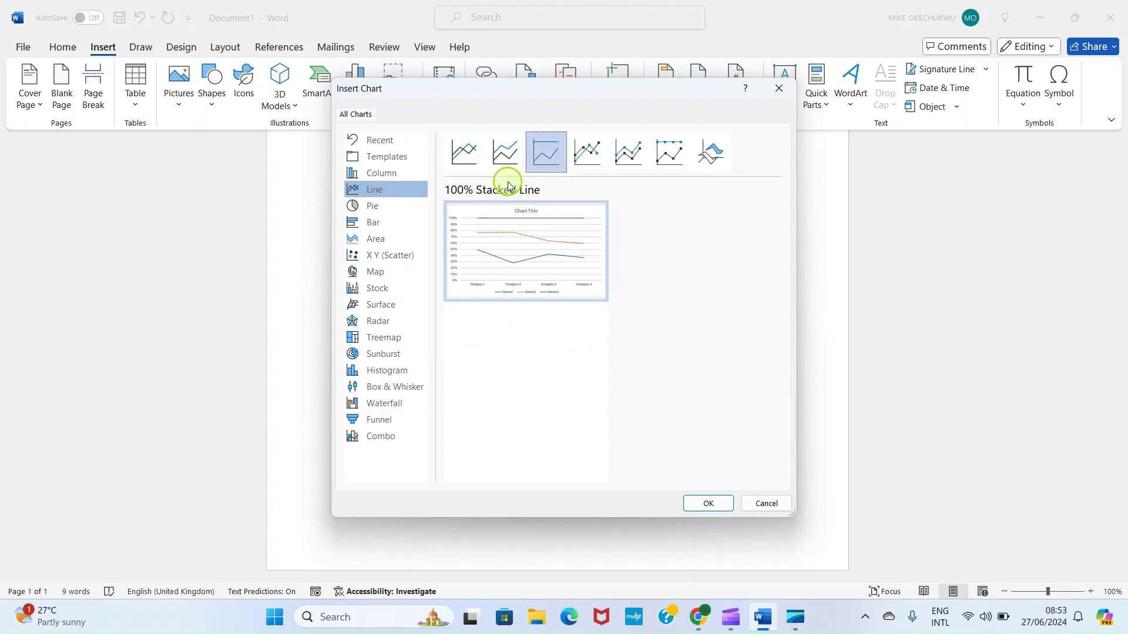
left_click(590, 168)
left_click(629, 151)
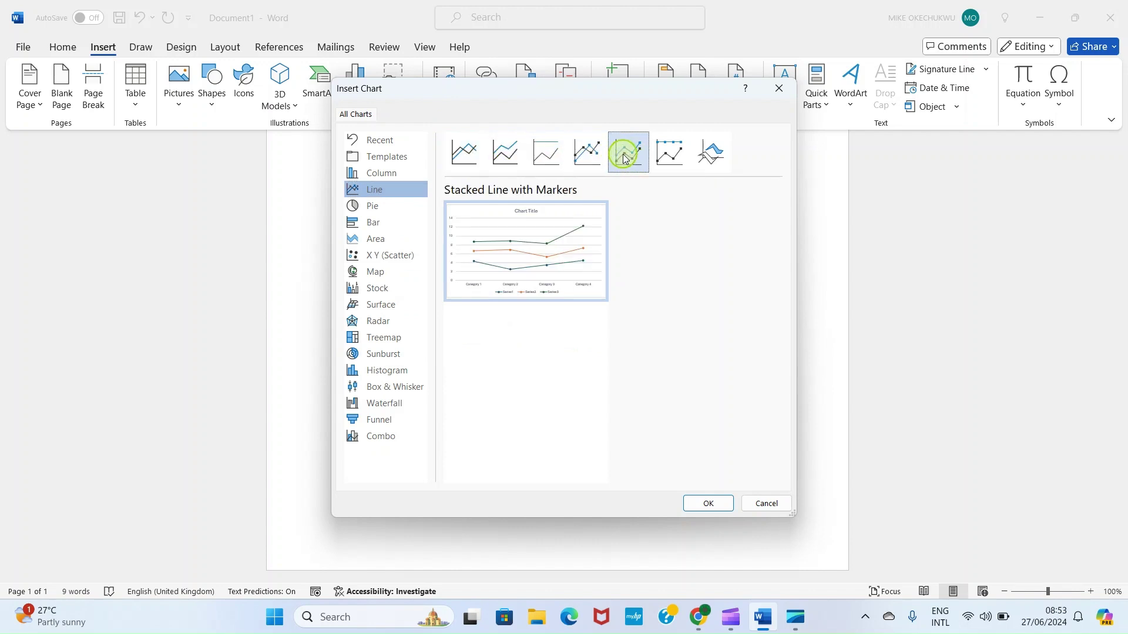
left_click(461, 154)
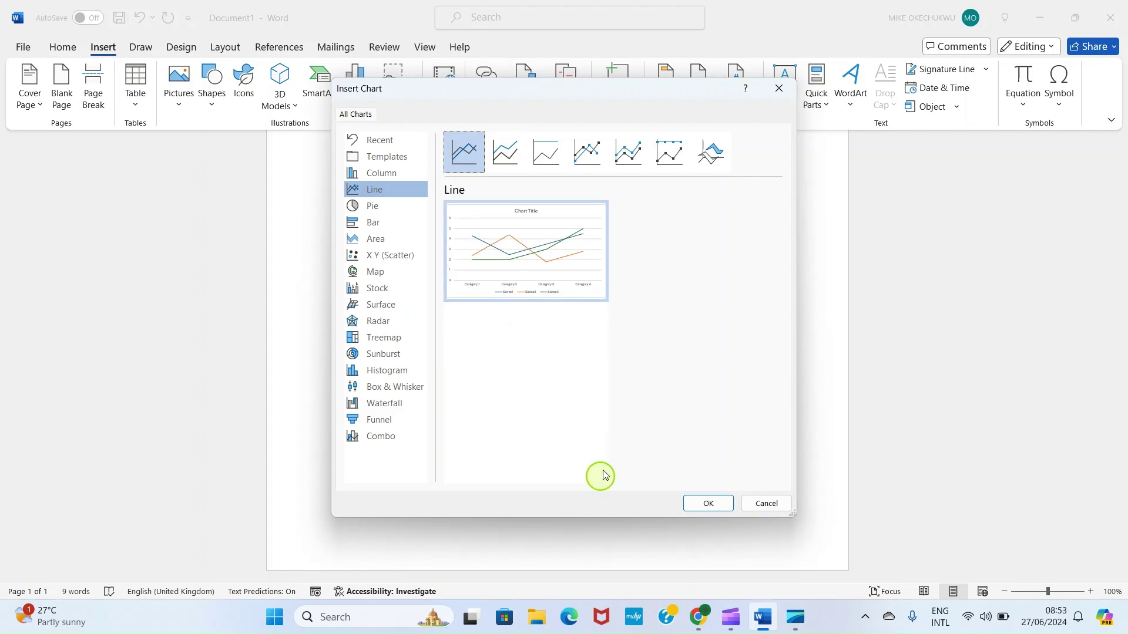
left_click(688, 504)
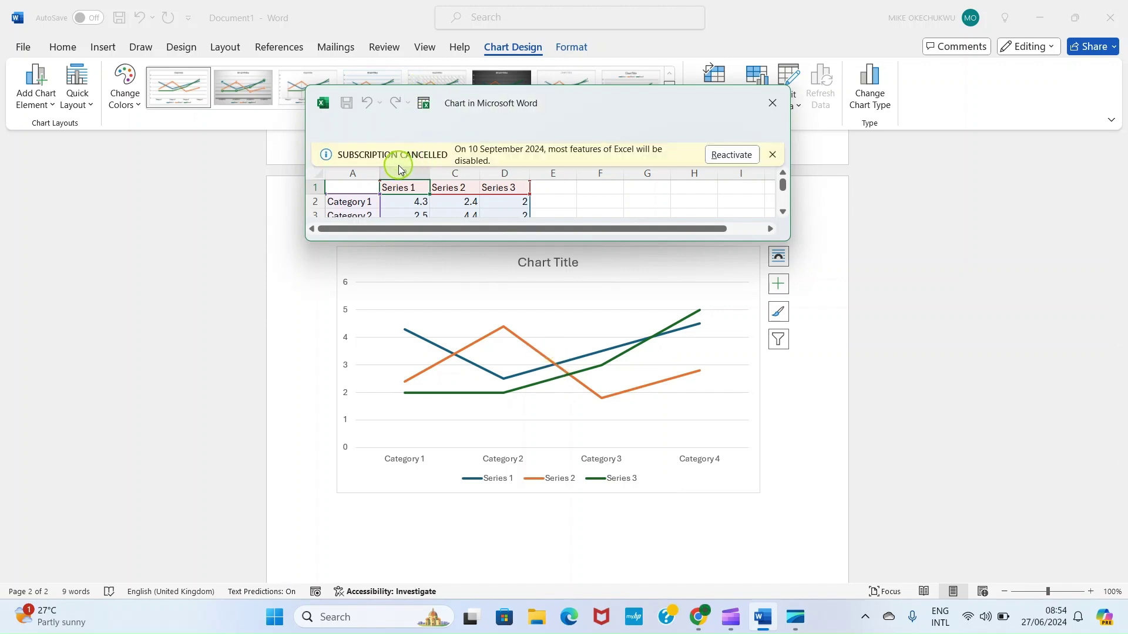
Dismiss the subscription notice in the line chart's data sheet and close the sheet.
left_click(773, 155)
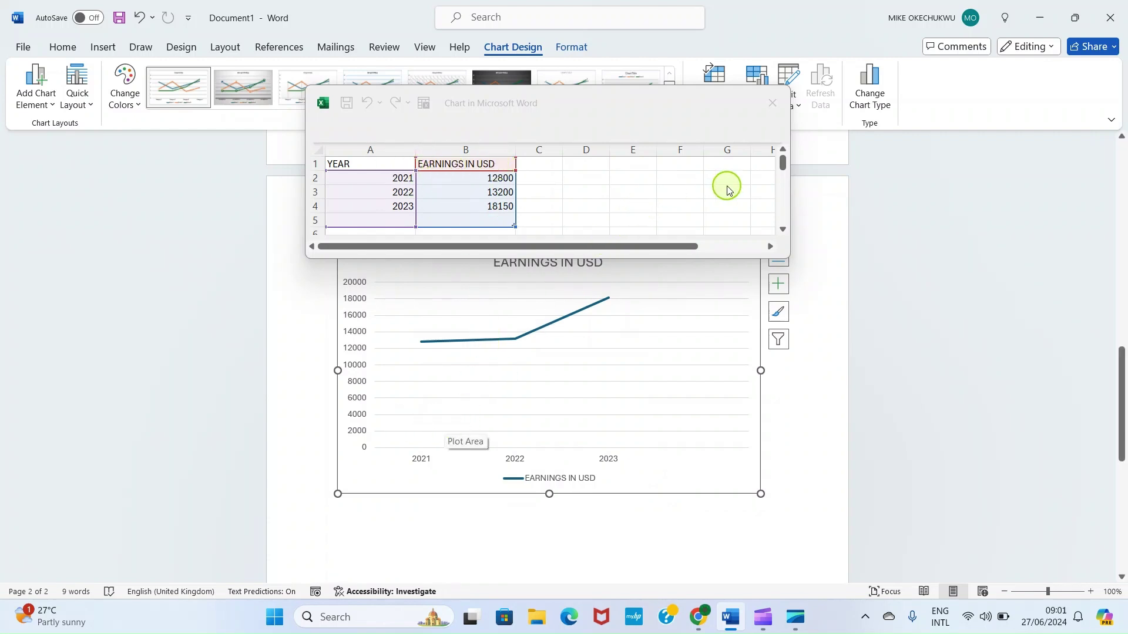
left_click(777, 108)
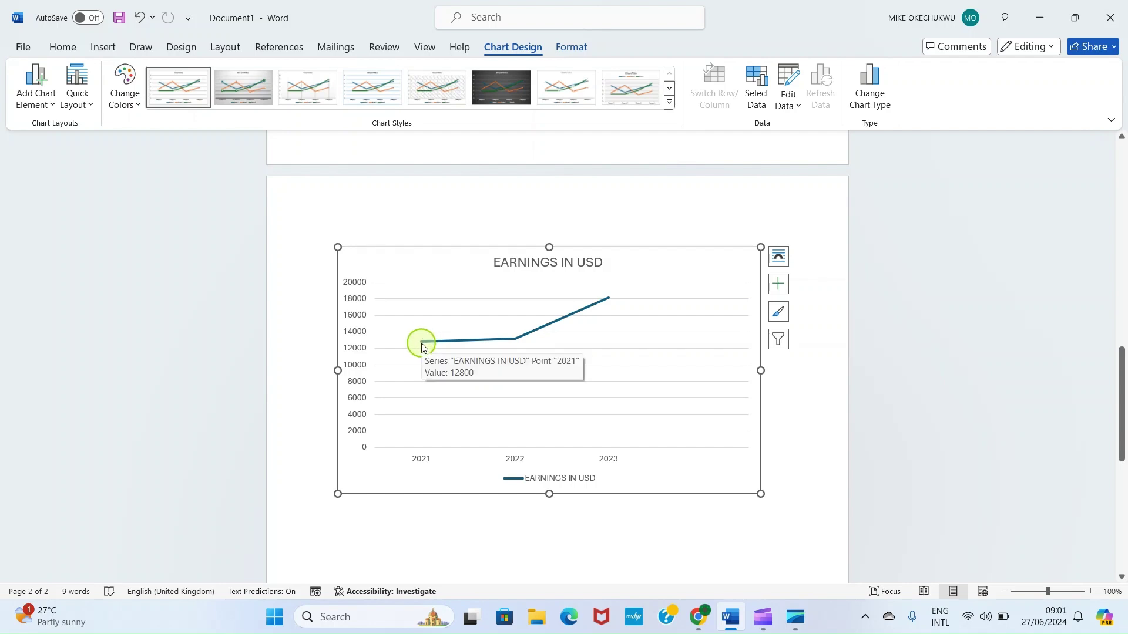
Check the 2021 and 2022 points on the line chart and apply the dark chart style, trying the grey one first.
mouse_move(423, 346)
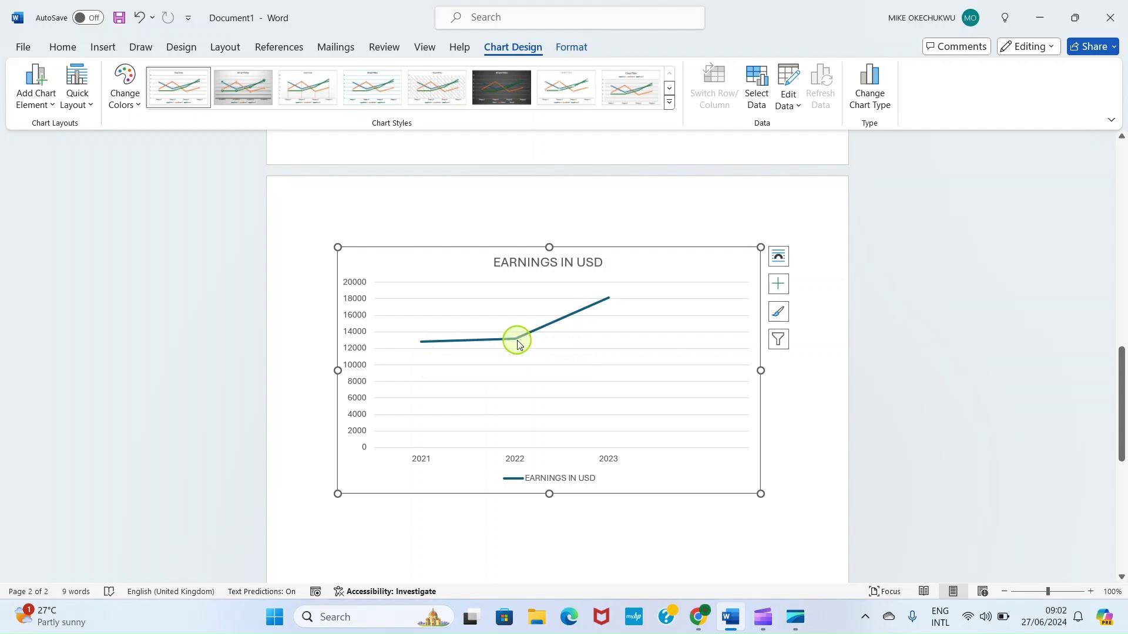
mouse_move(518, 346)
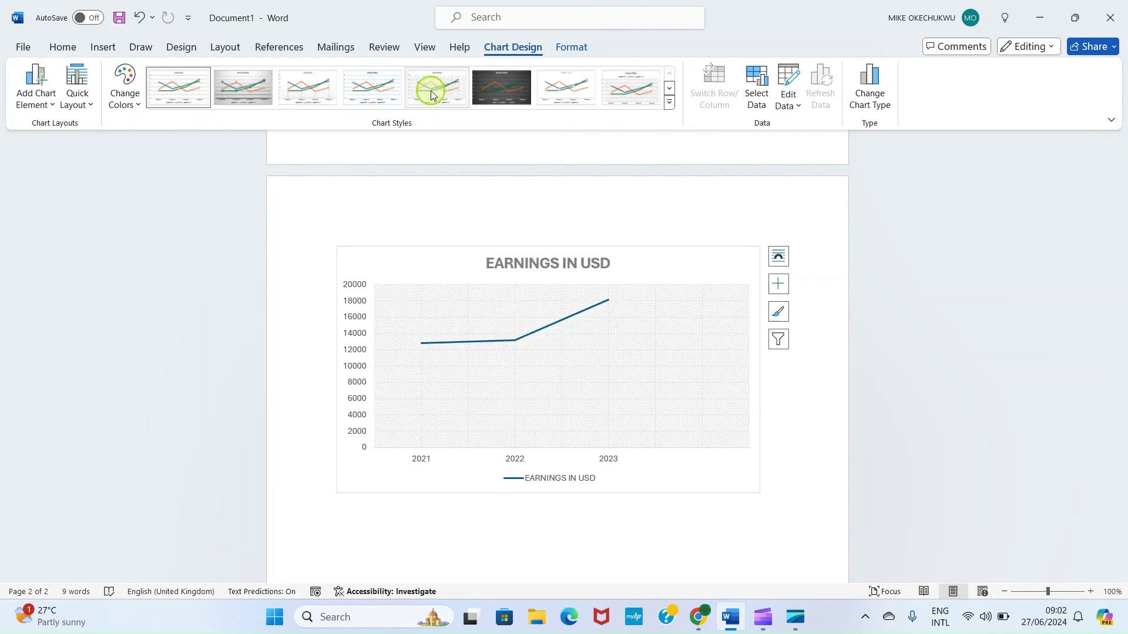
left_click(235, 85)
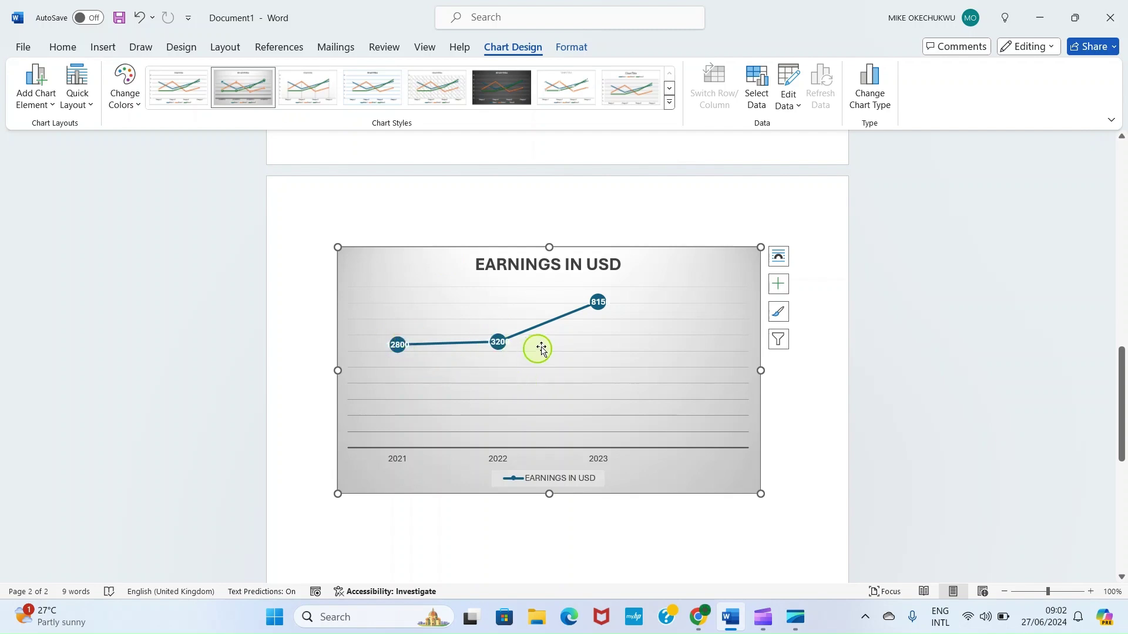
left_click(510, 95)
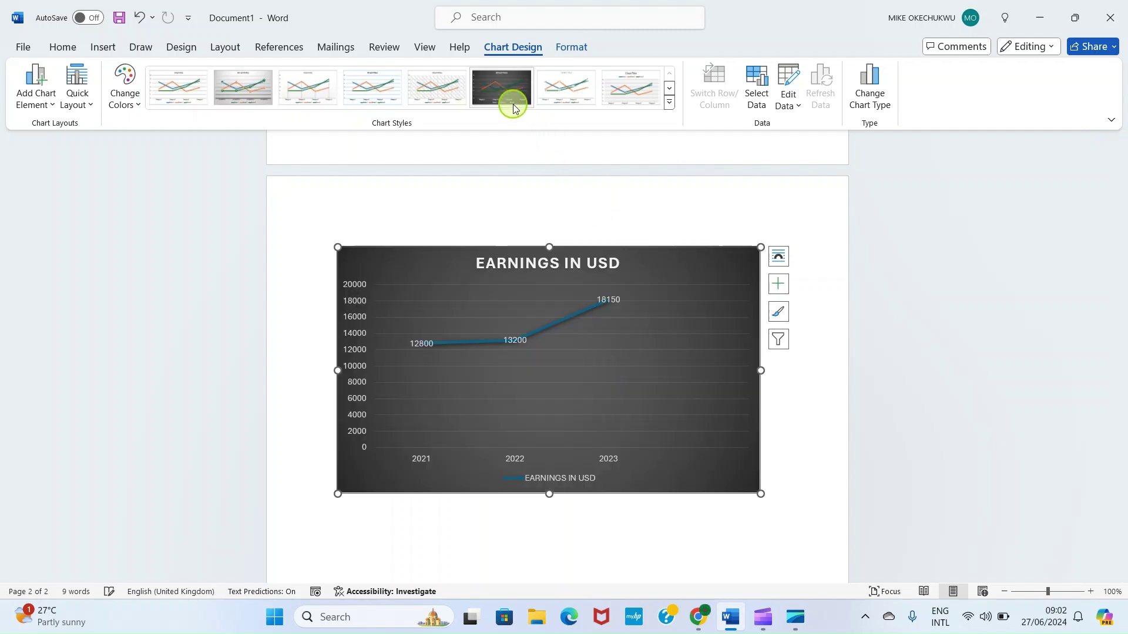
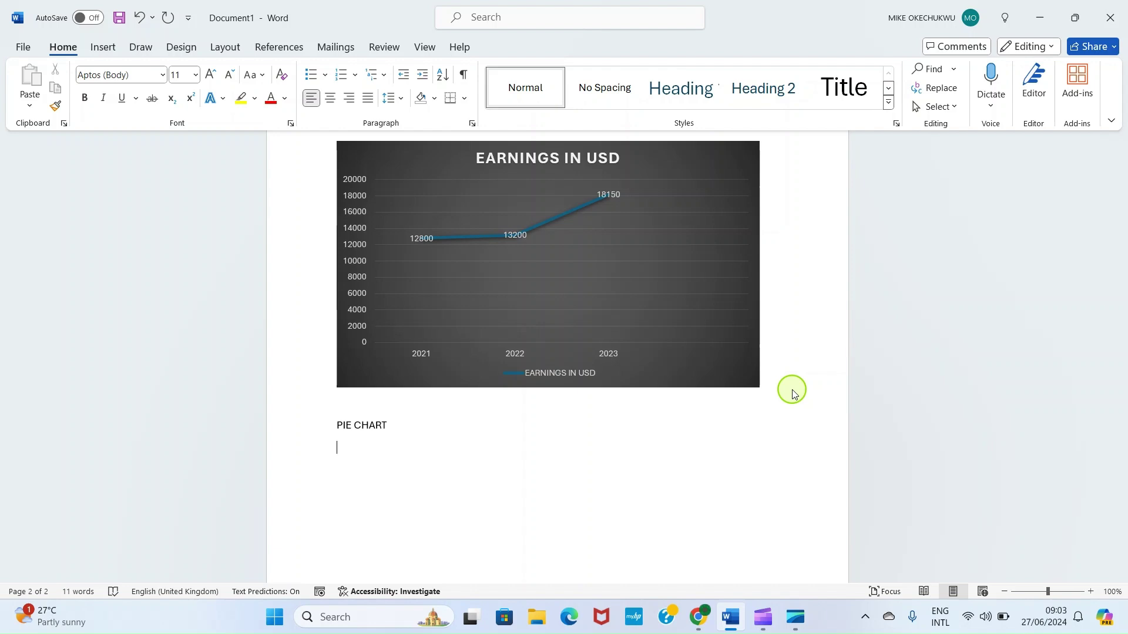
Insert a basic Pie chart below the PIE CHART heading.
left_click(110, 49)
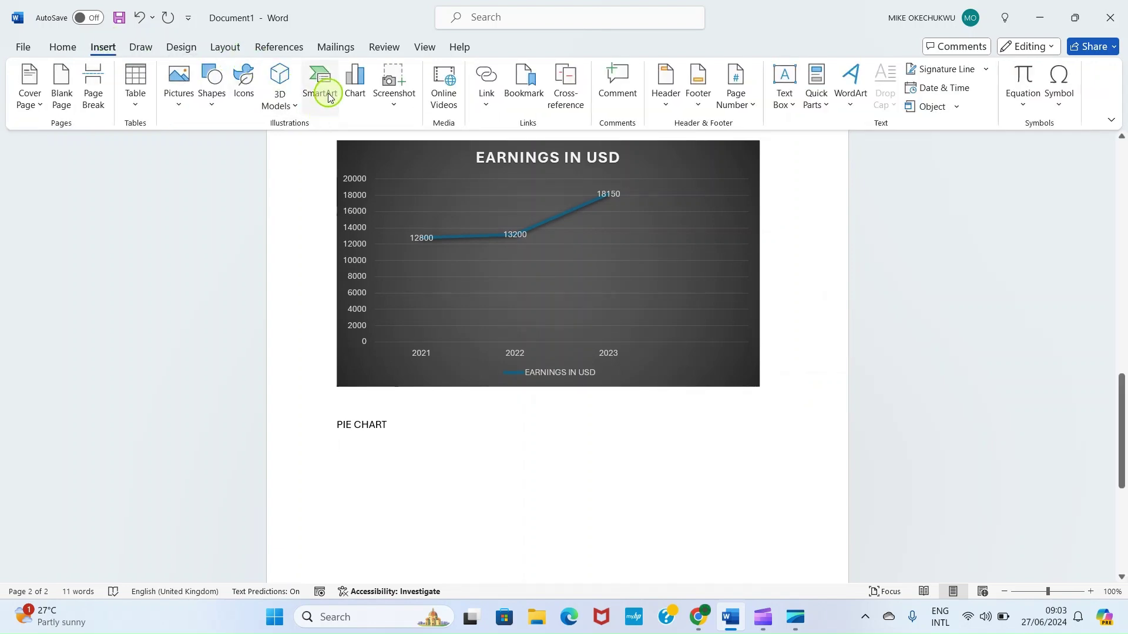
left_click(371, 82)
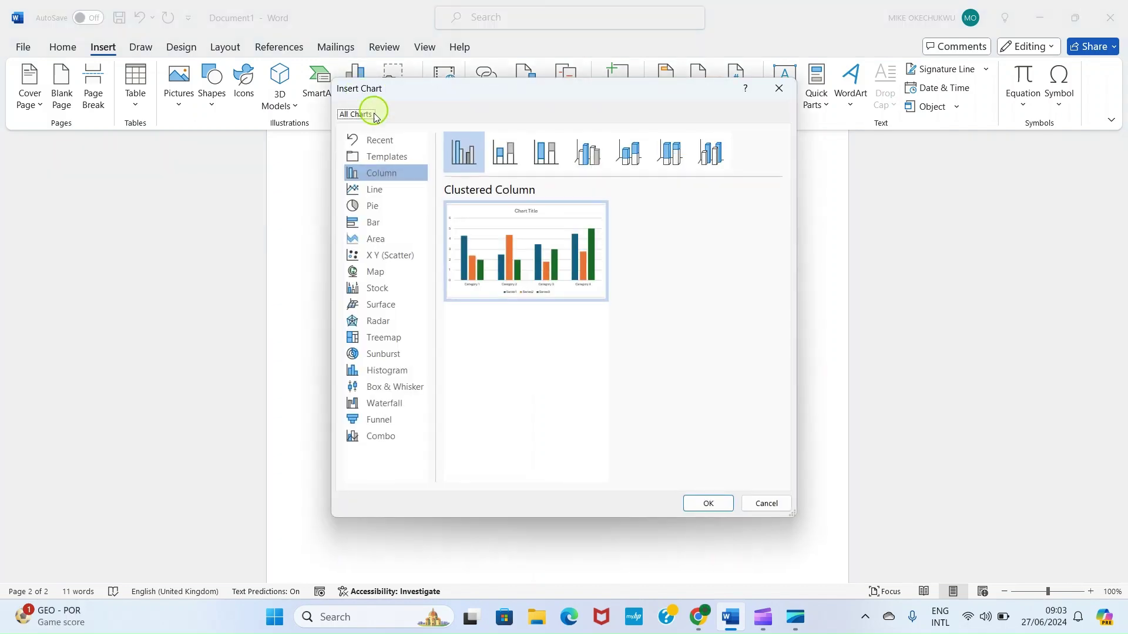
left_click(373, 206)
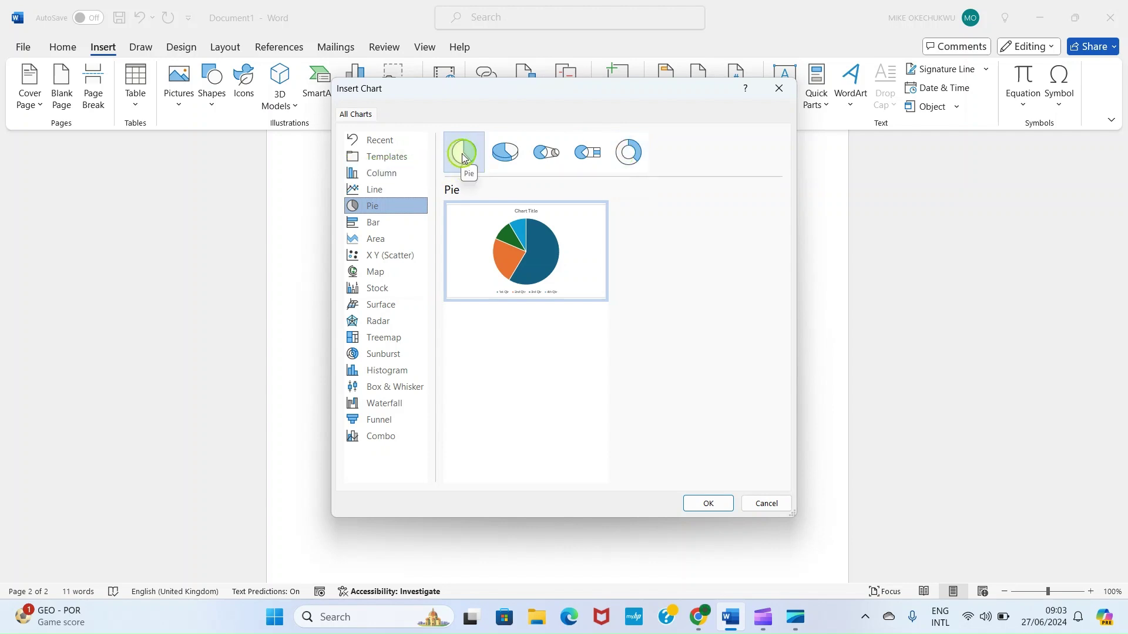
left_click(709, 508)
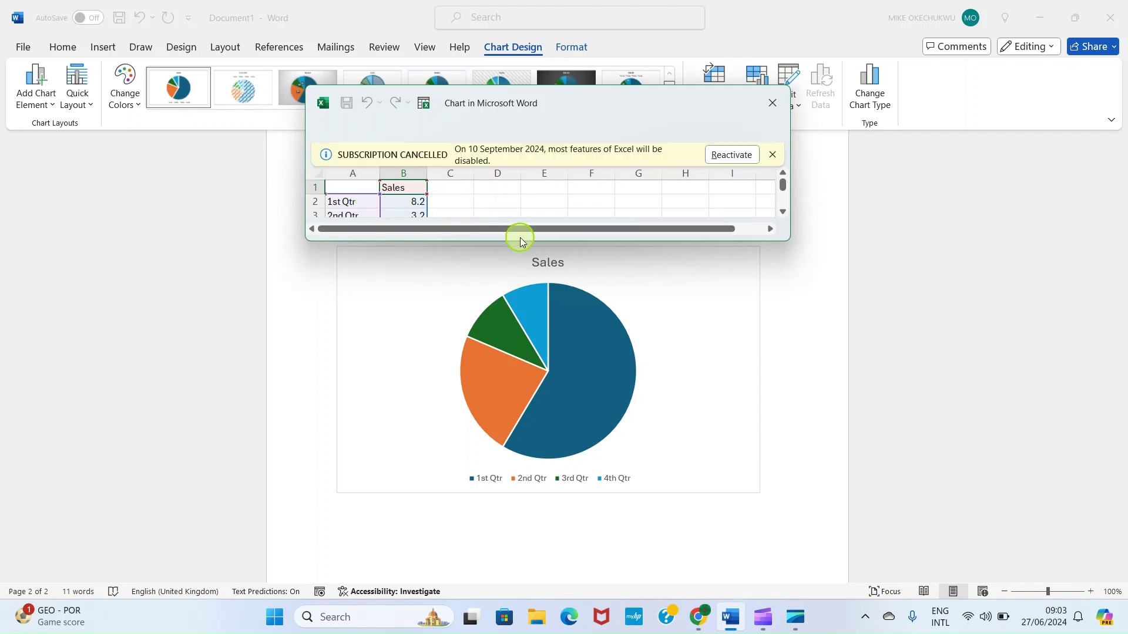
Dismiss the subscription notice in the pie chart's data sheet and close the sheet.
left_click(772, 155)
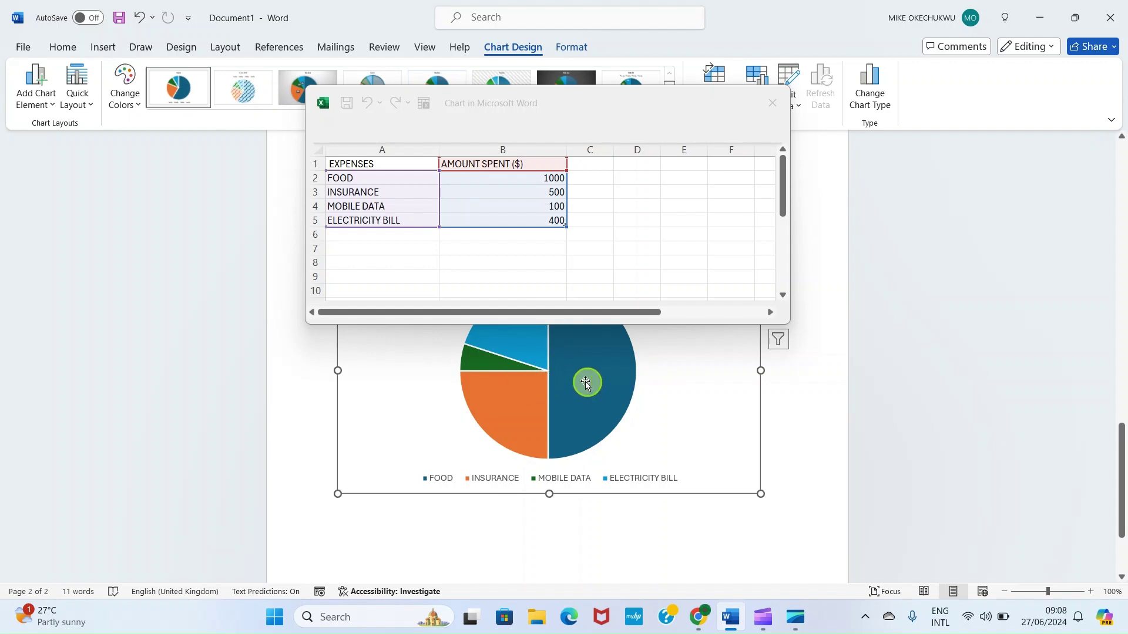
left_click(773, 107)
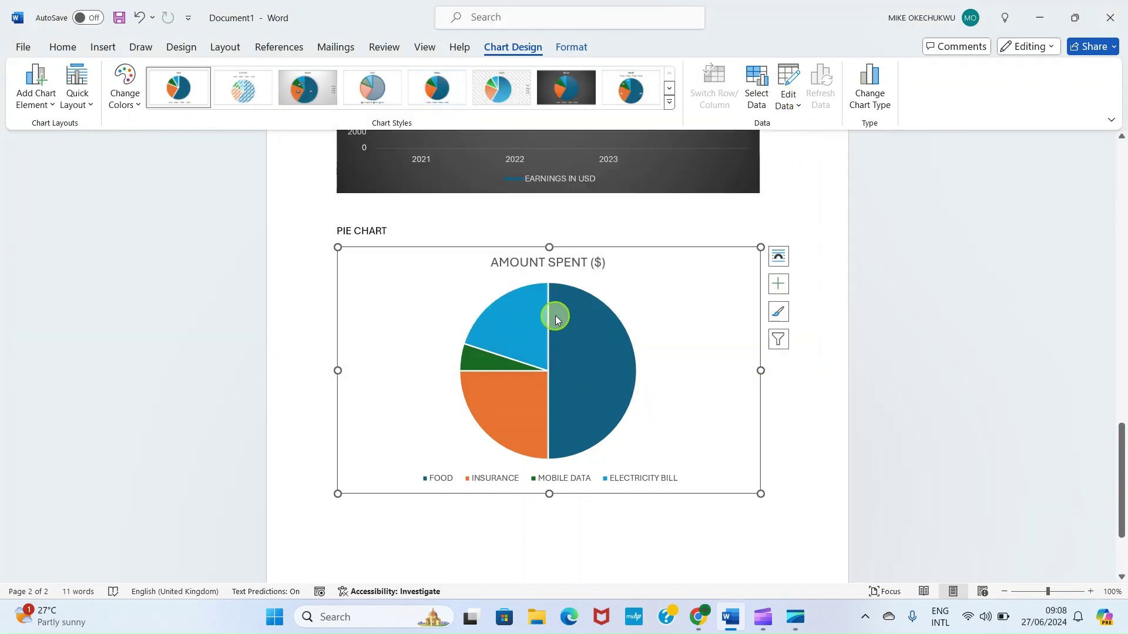
Inspect the pie slices and apply the chart style with percentage labels and the legend under the title, trying the dark style first.
mouse_move(556, 312)
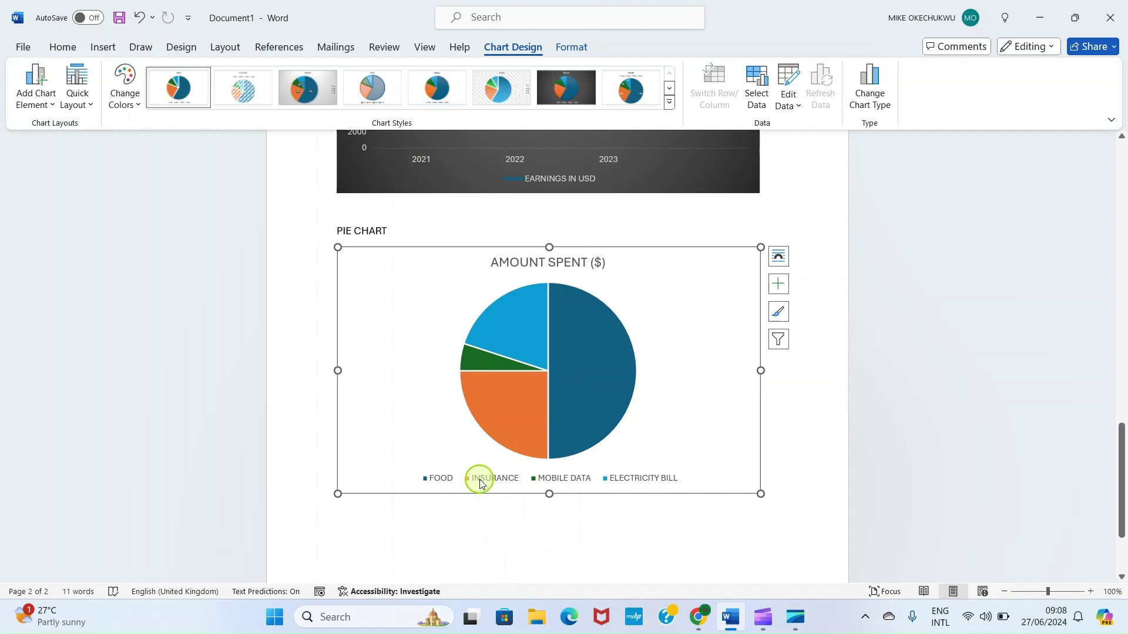
mouse_move(511, 418)
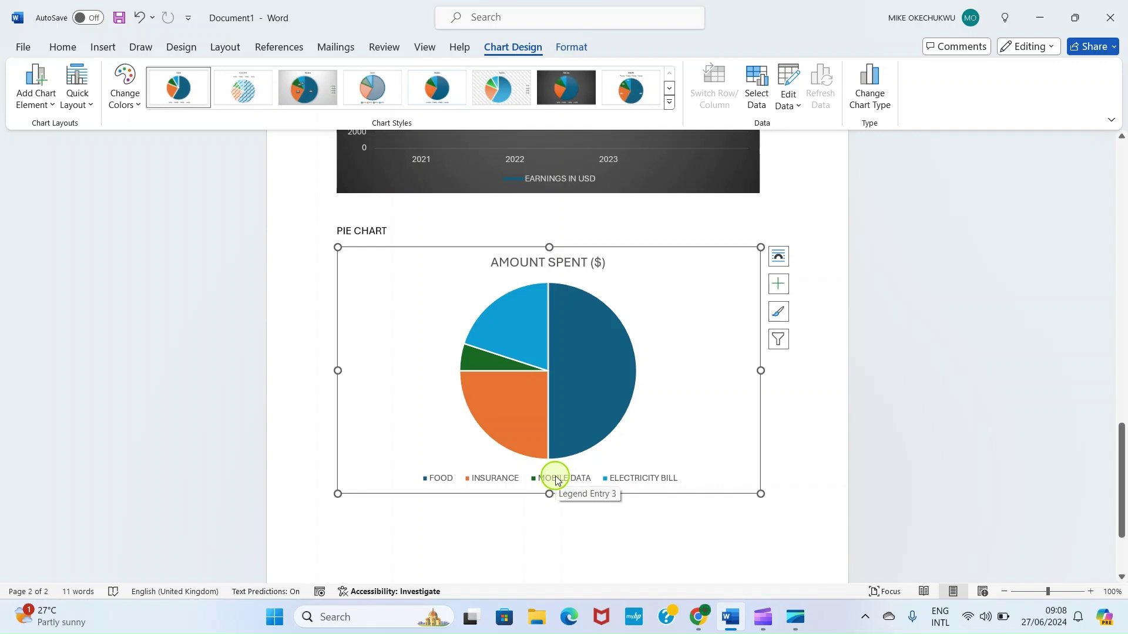
mouse_move(496, 367)
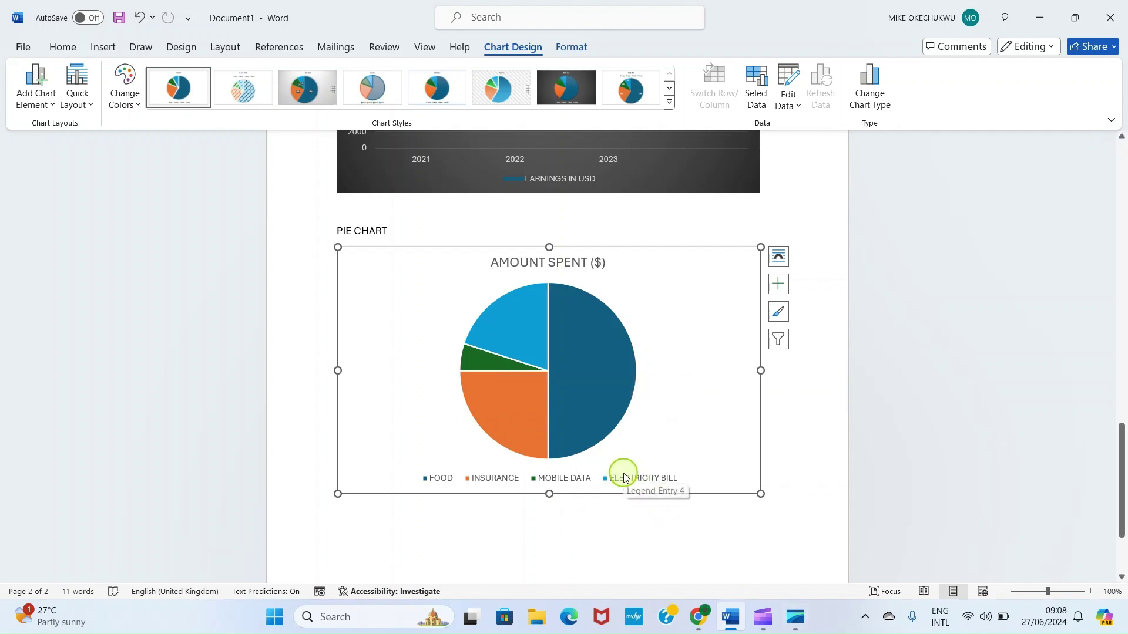
mouse_move(517, 332)
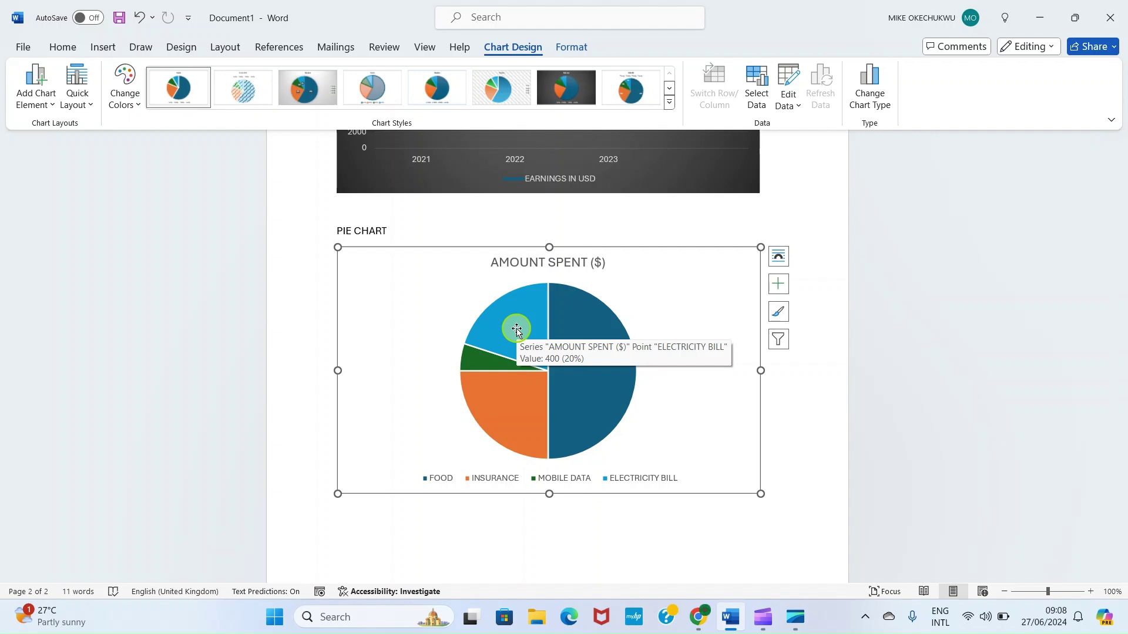
left_click(552, 82)
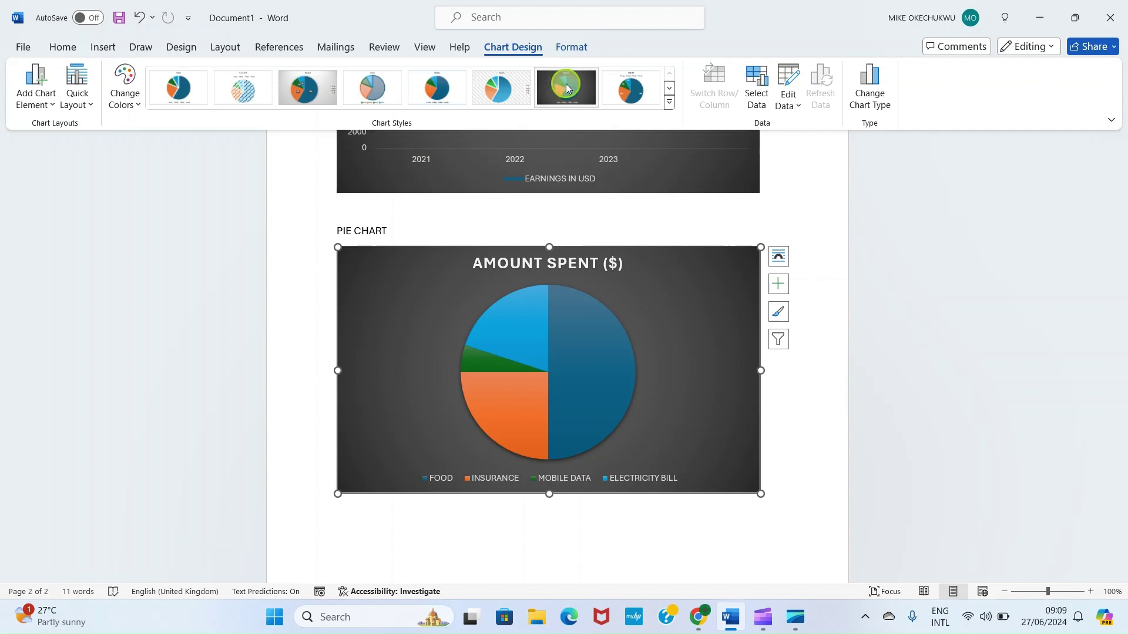
left_click(627, 87)
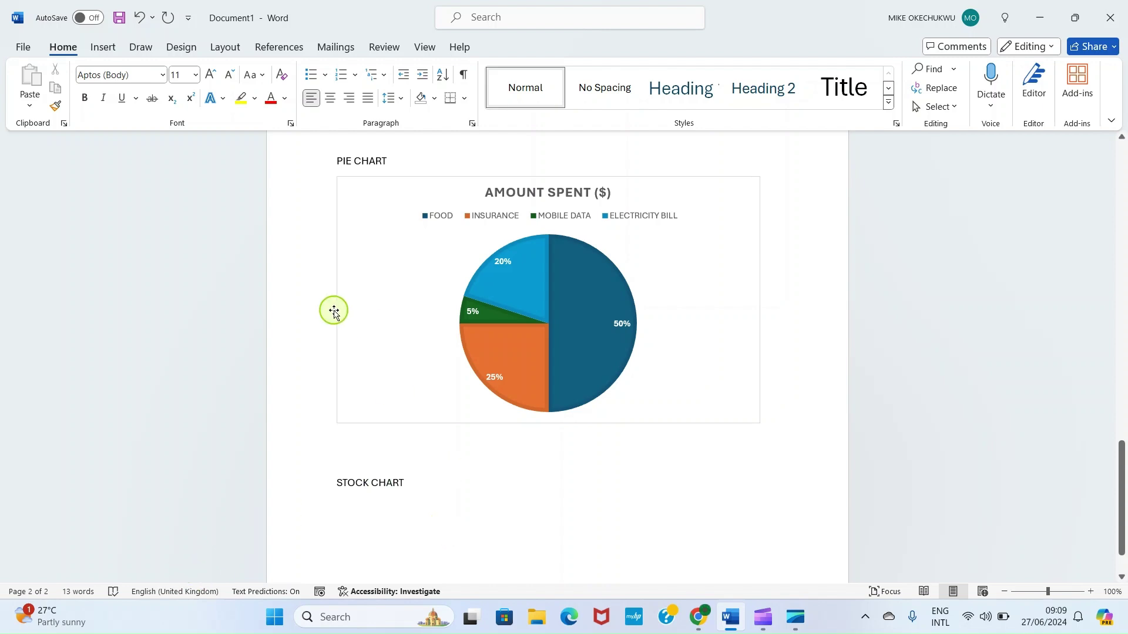
Insert an Open-High-Low-Close stock chart below the STOCK CHART heading, previewing the volume subtypes first.
left_click(102, 50)
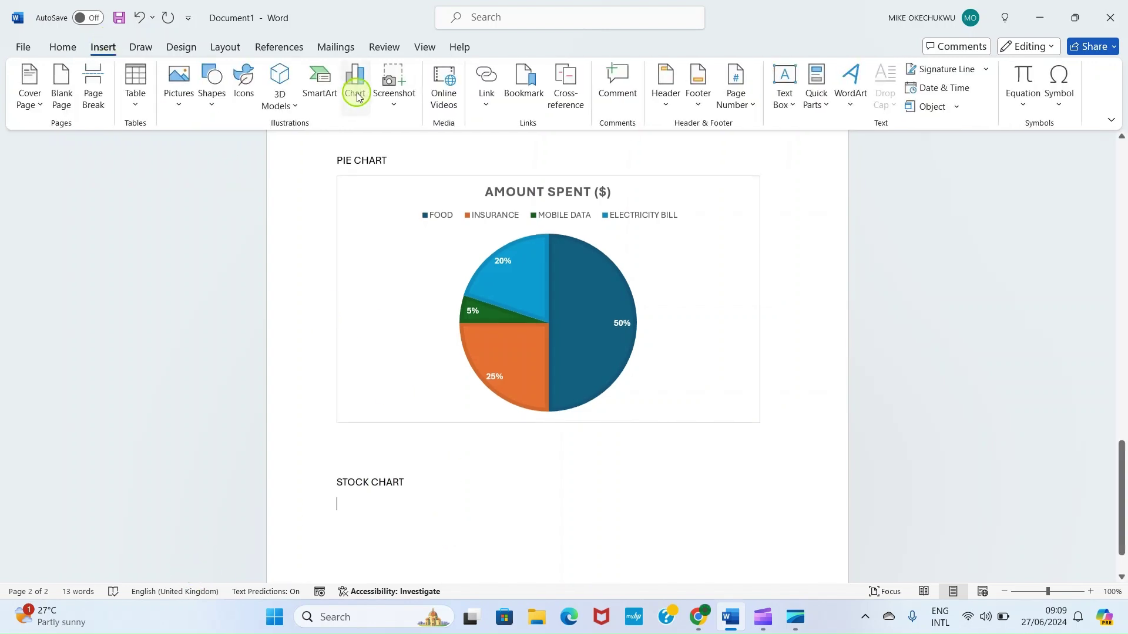
left_click(355, 88)
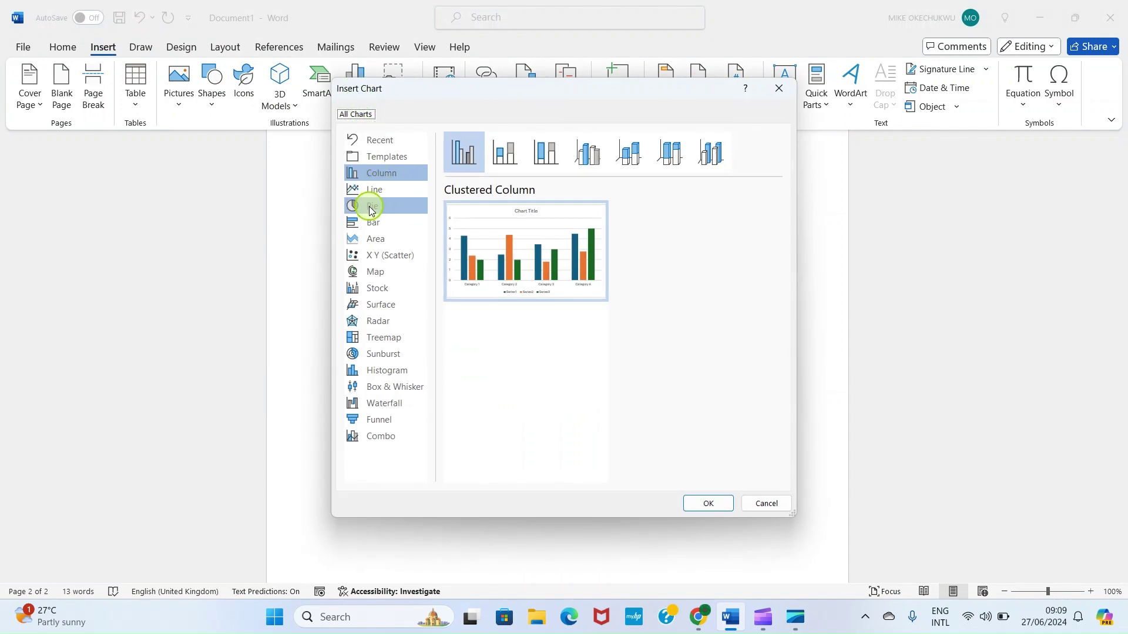
left_click(377, 289)
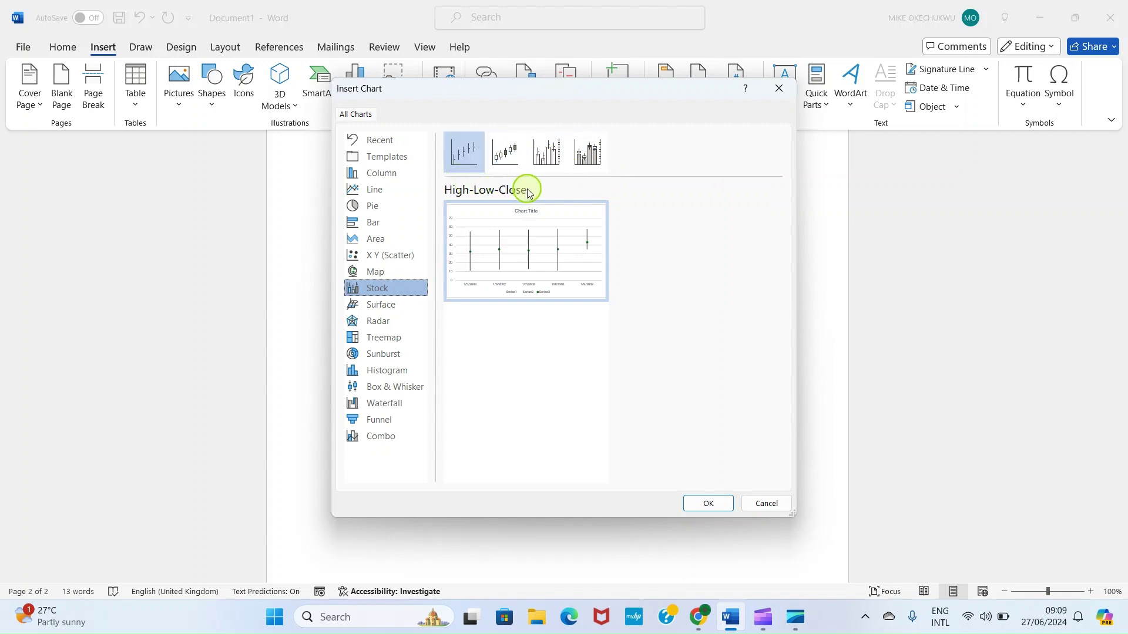
left_click(509, 153)
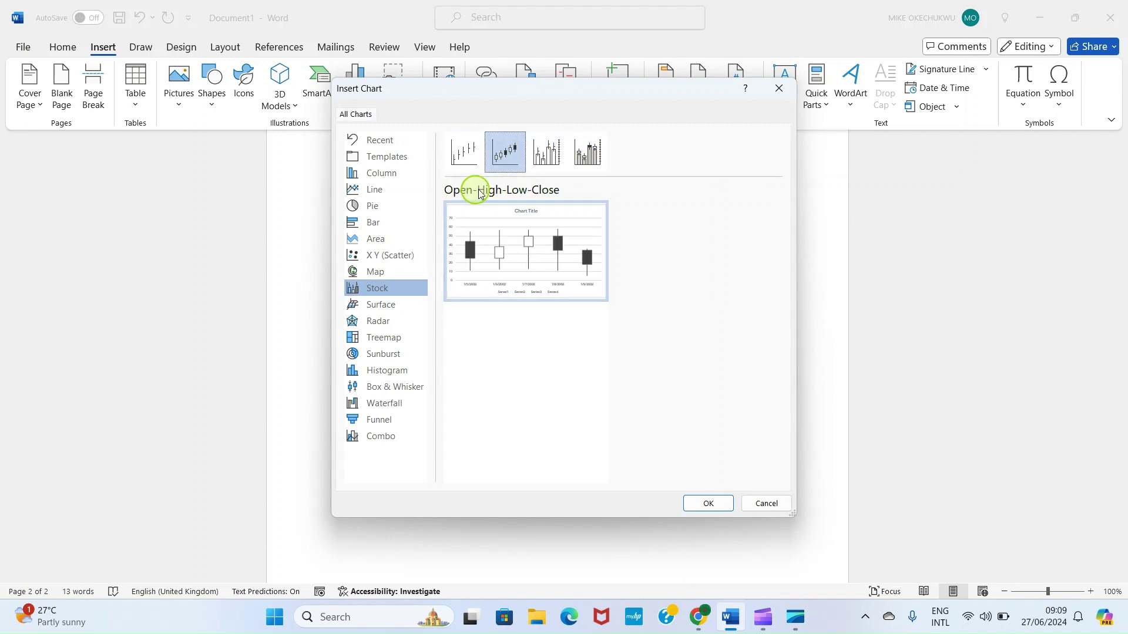
left_click(551, 152)
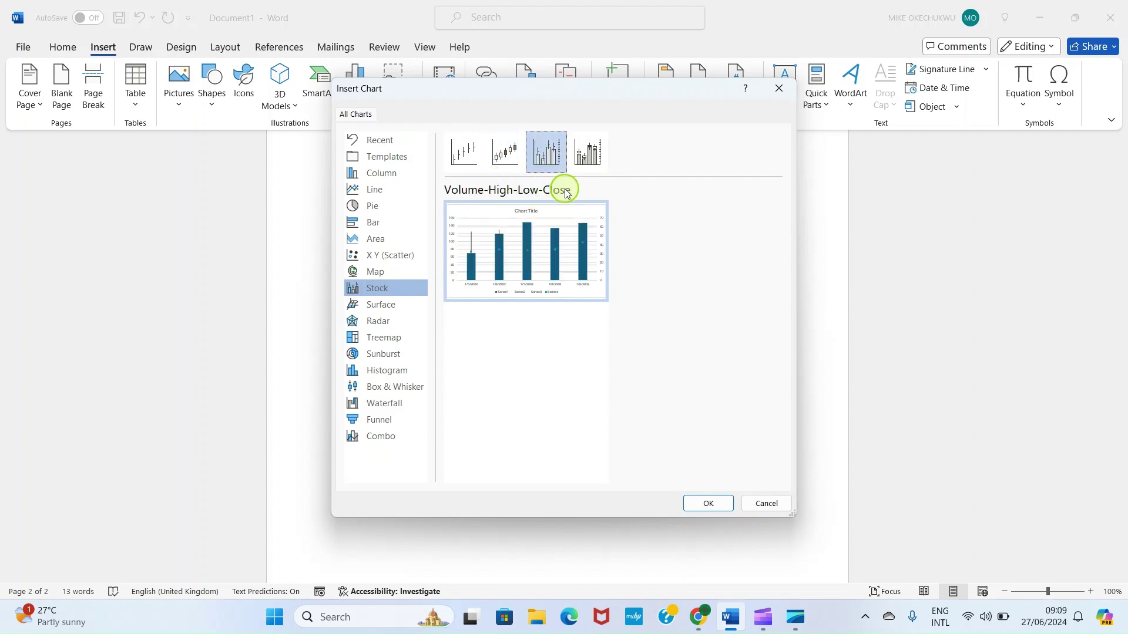
left_click(590, 153)
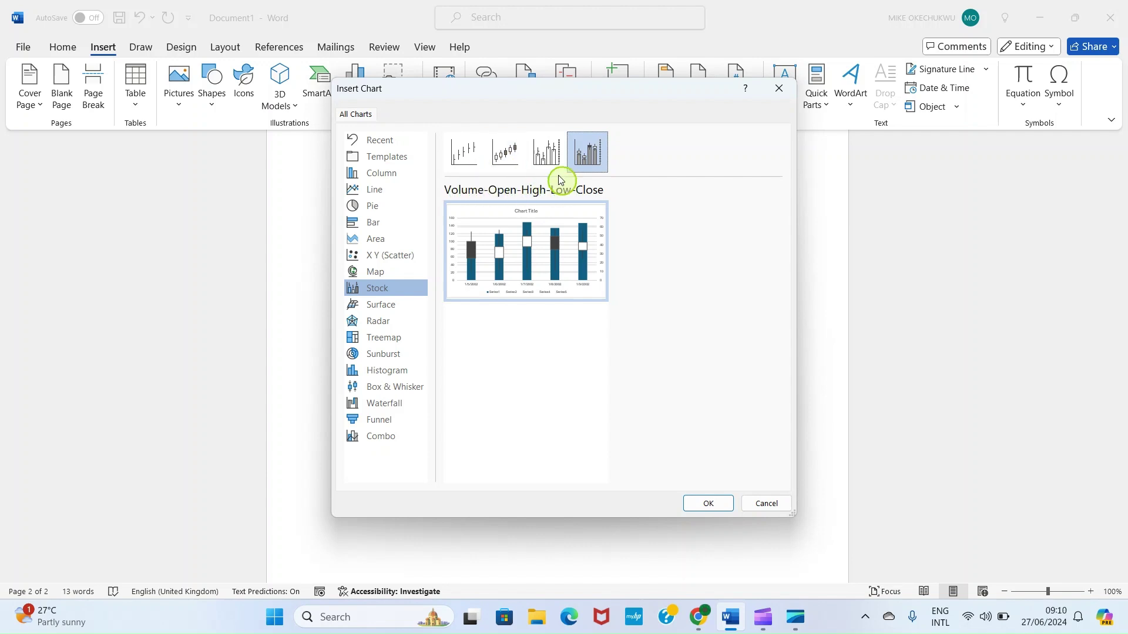
left_click(507, 151)
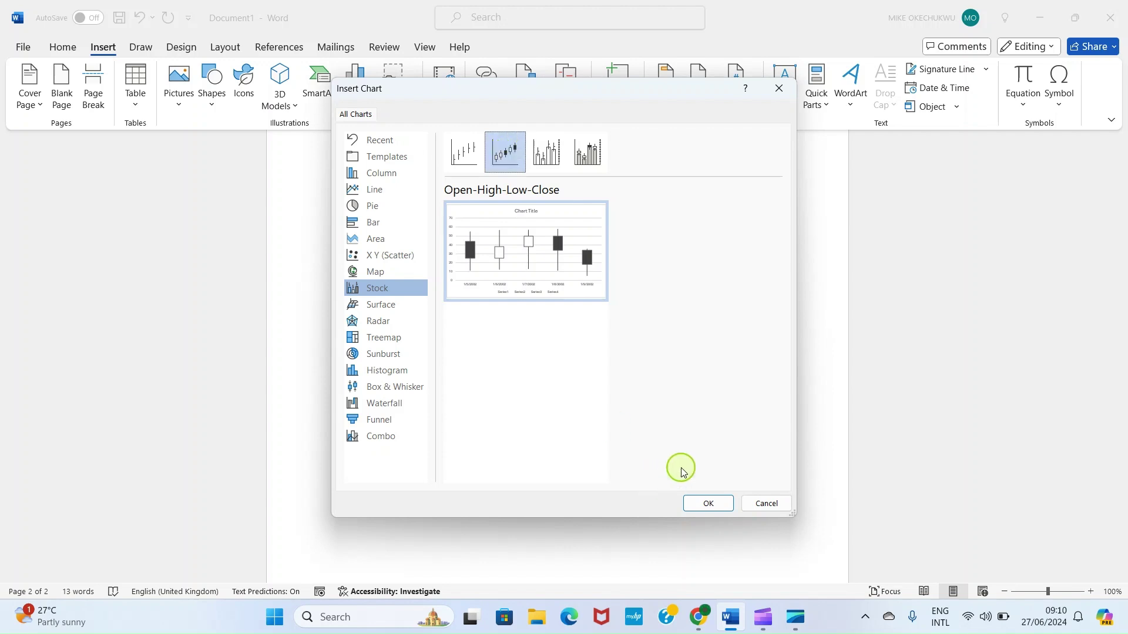
left_click(709, 503)
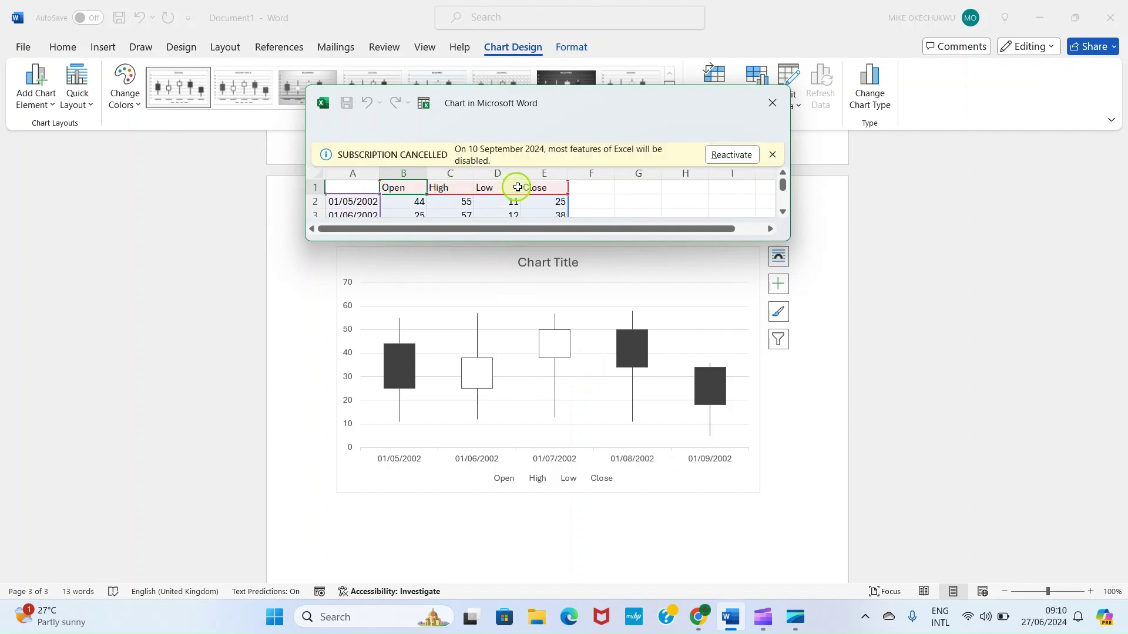
Clear the notice from the stock chart's data sheet, enlarge the sheet to show all rows, and review the Open, High, Low and Close columns.
left_click(771, 155)
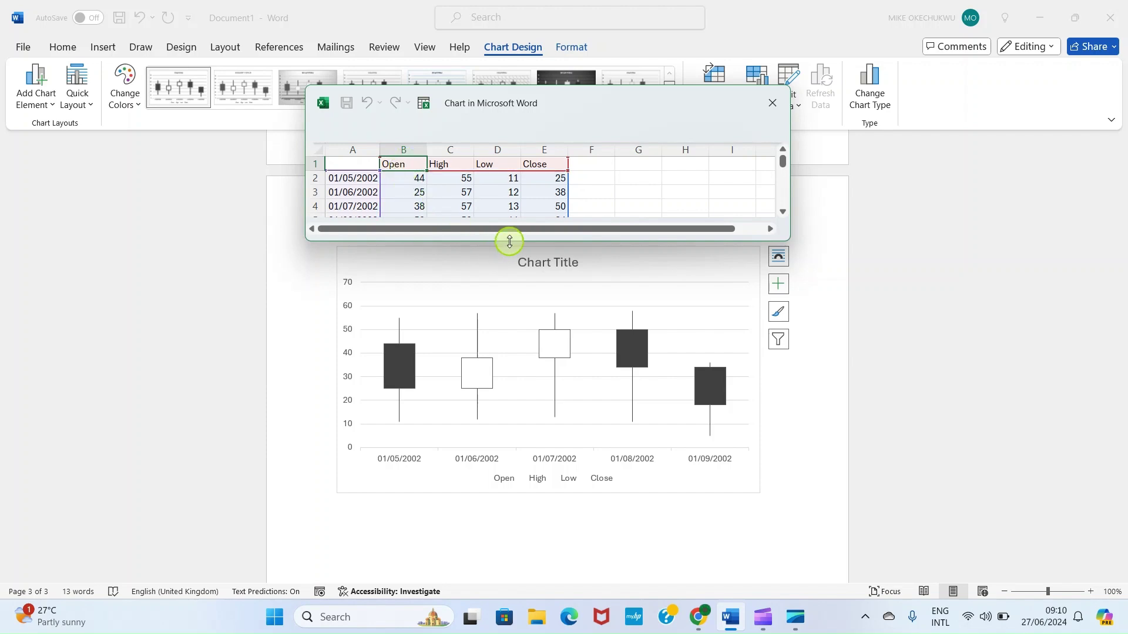
left_click_drag(510, 241, 496, 294)
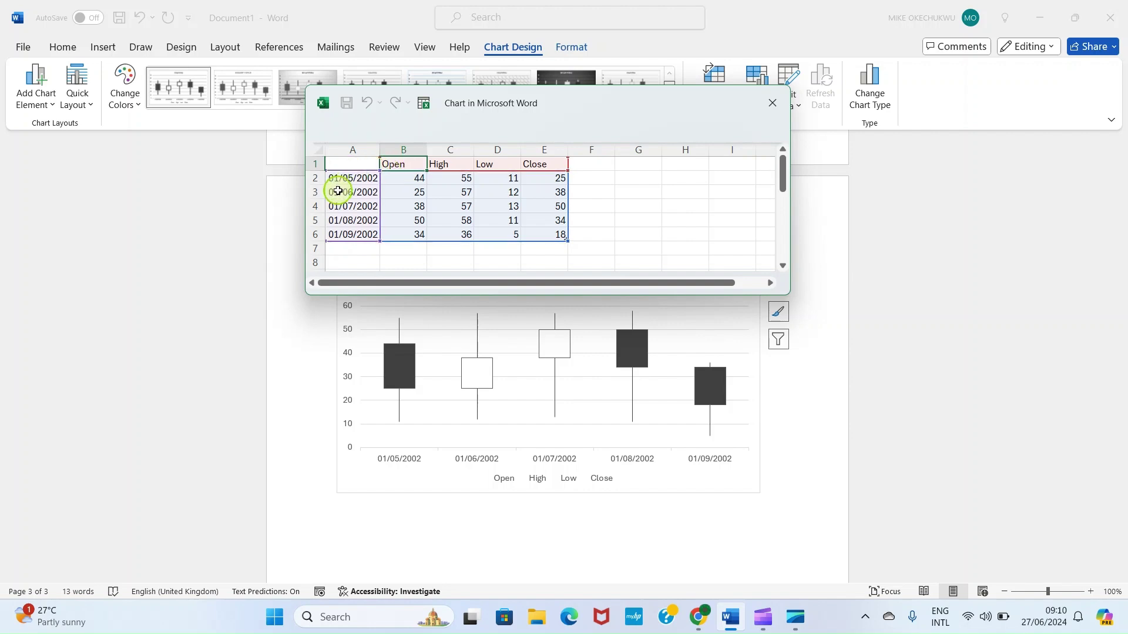
left_click(451, 151)
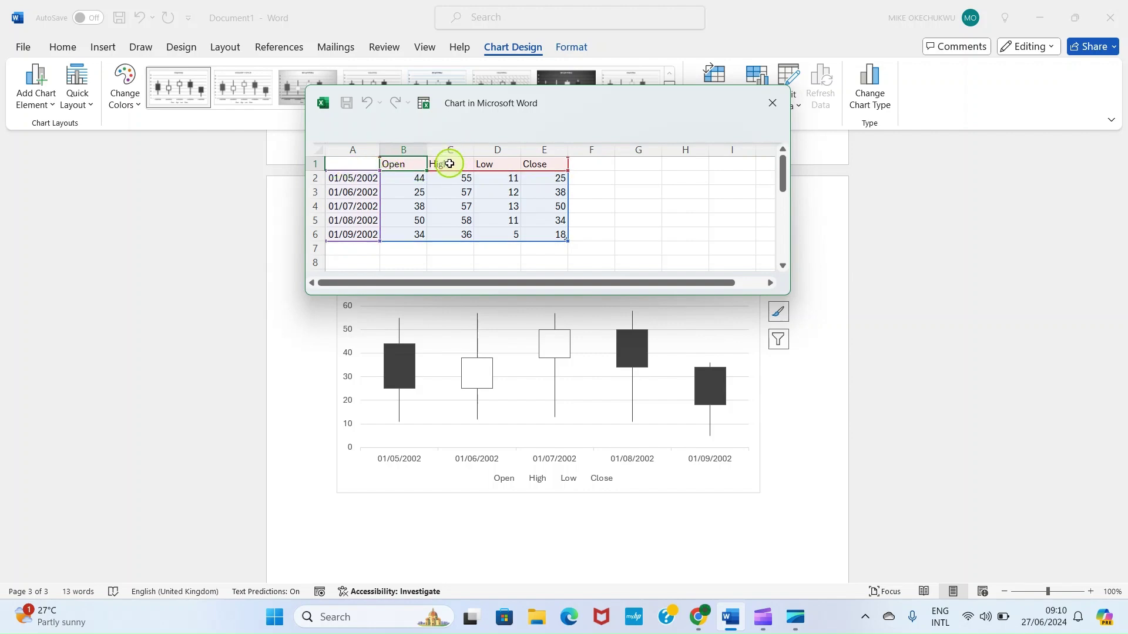
left_click(449, 163)
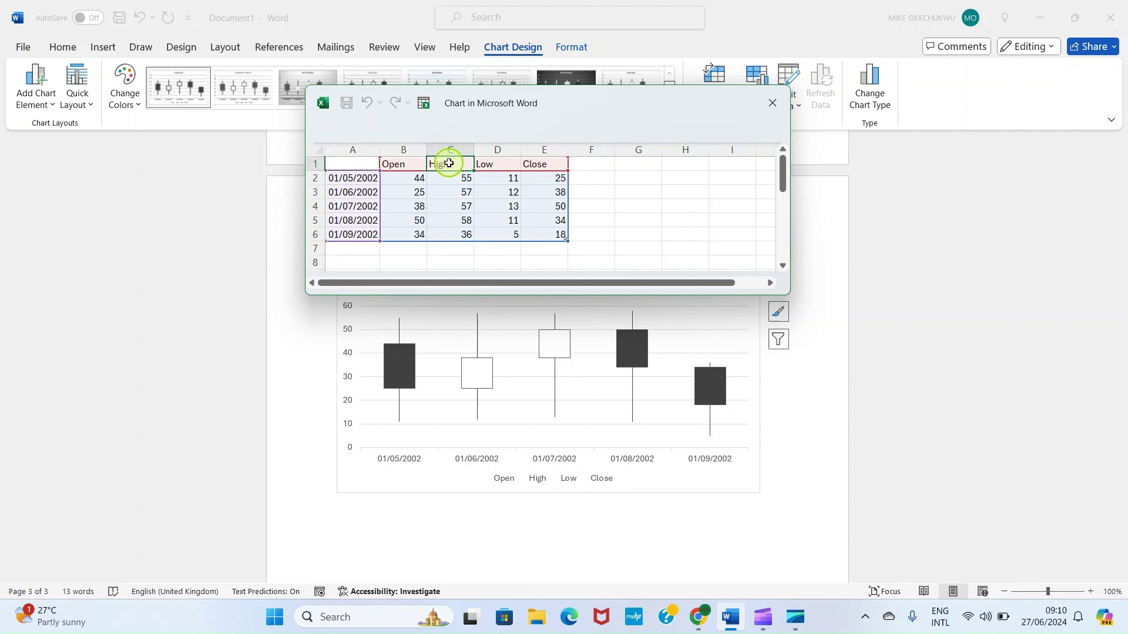
left_click(495, 165)
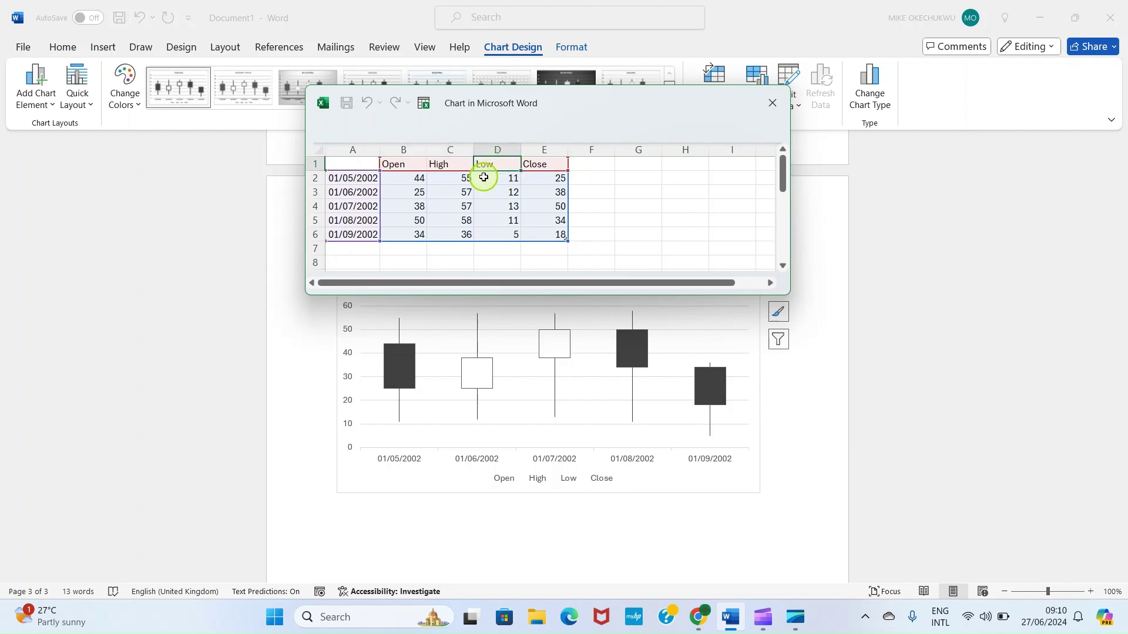
left_click(538, 165)
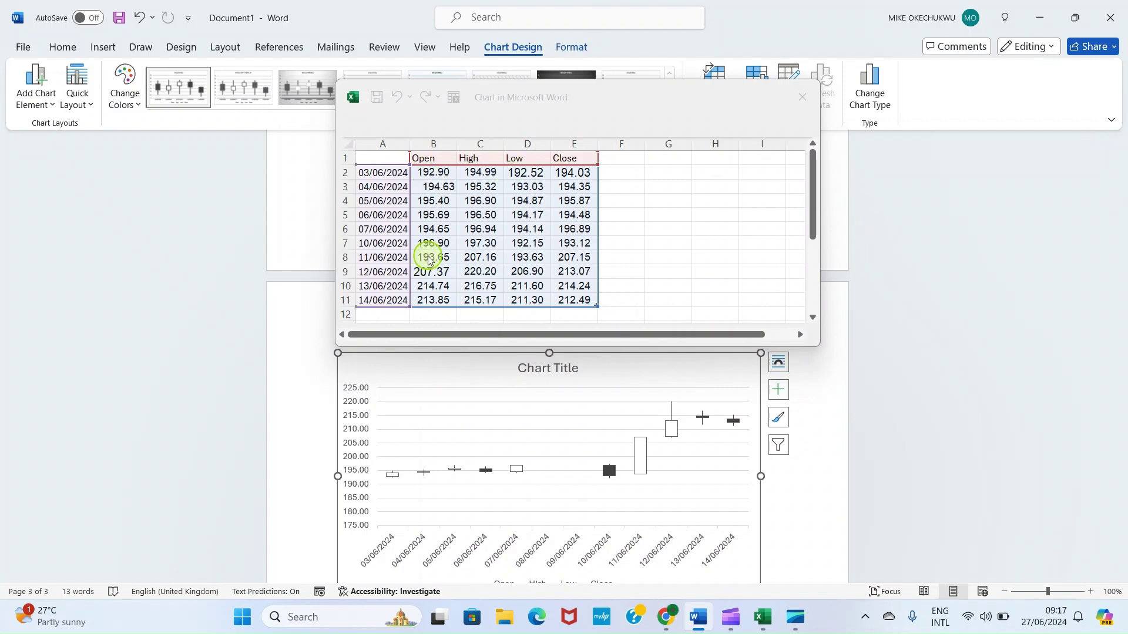
Close the stock chart's data sheet and apply the light grey gradient chart style, trying the dark Style 7 first.
left_click(802, 97)
scroll(724, 298, "down", 4)
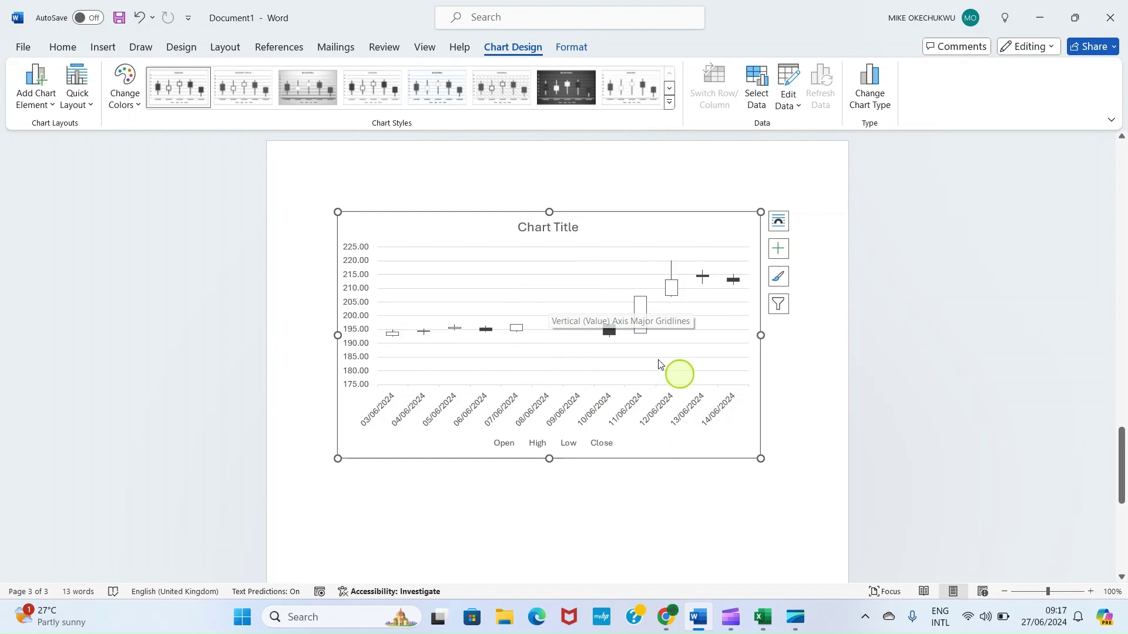
left_click(819, 401)
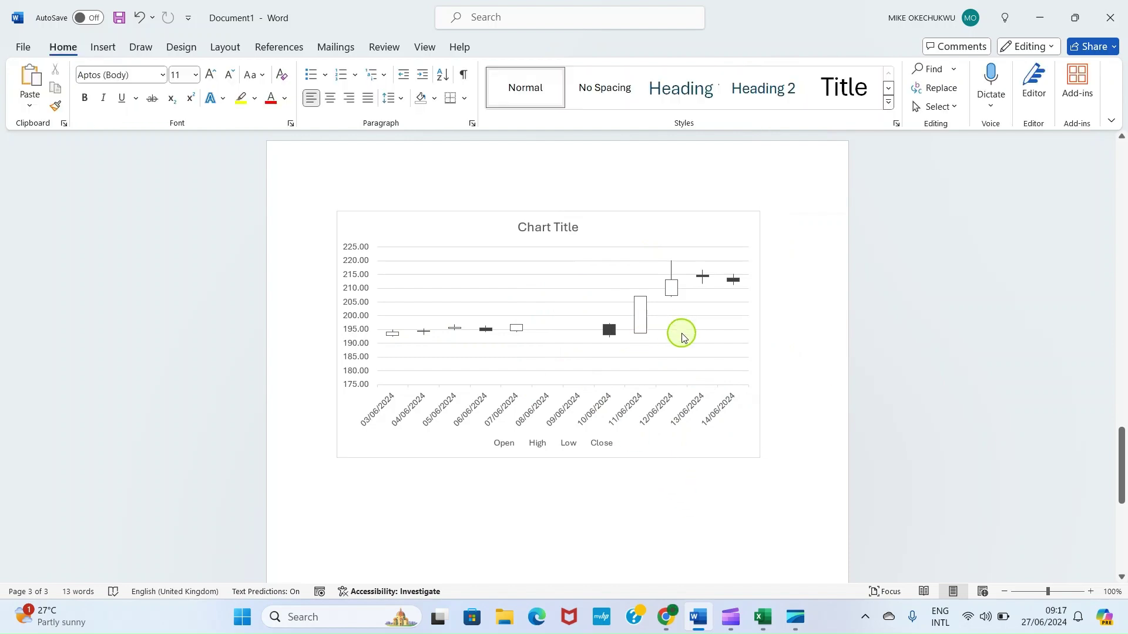
left_click(698, 377)
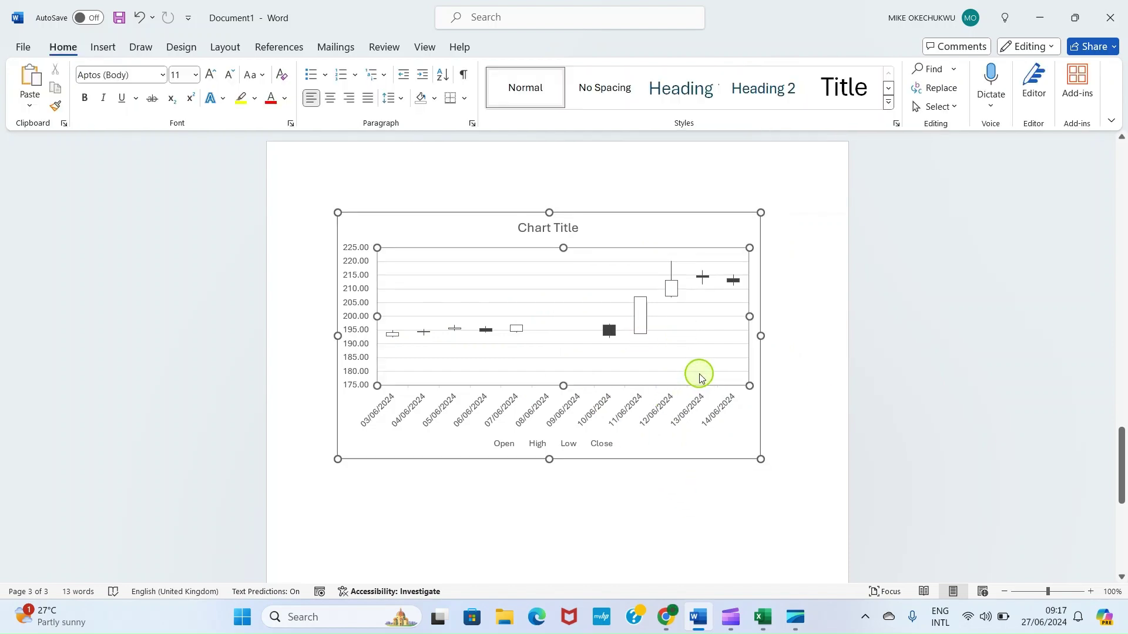
left_click(709, 426)
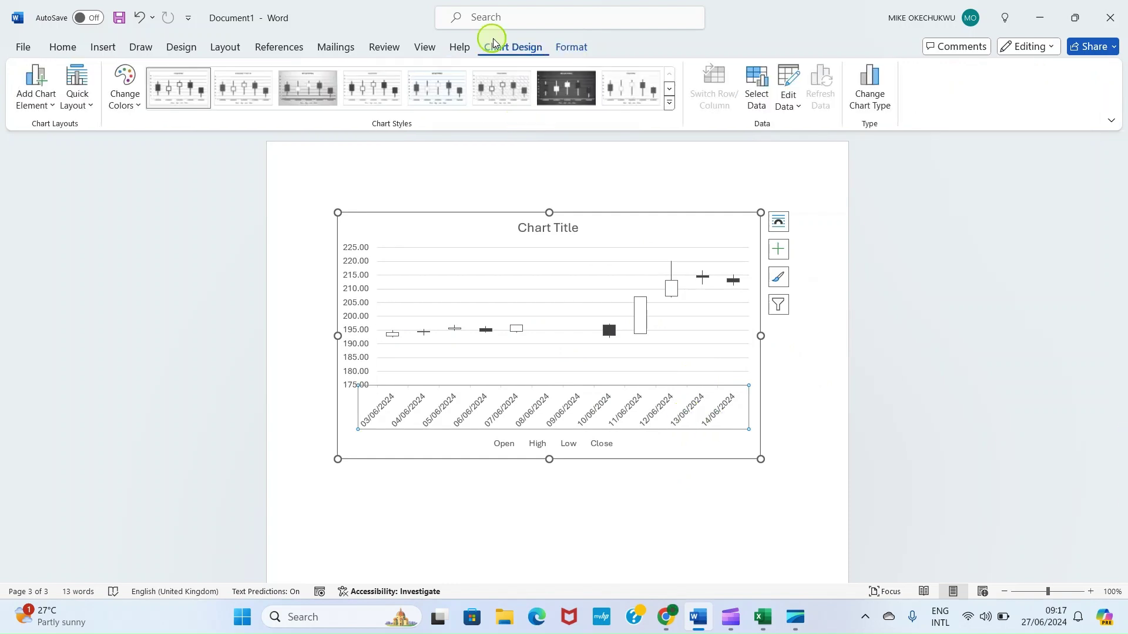
left_click(567, 88)
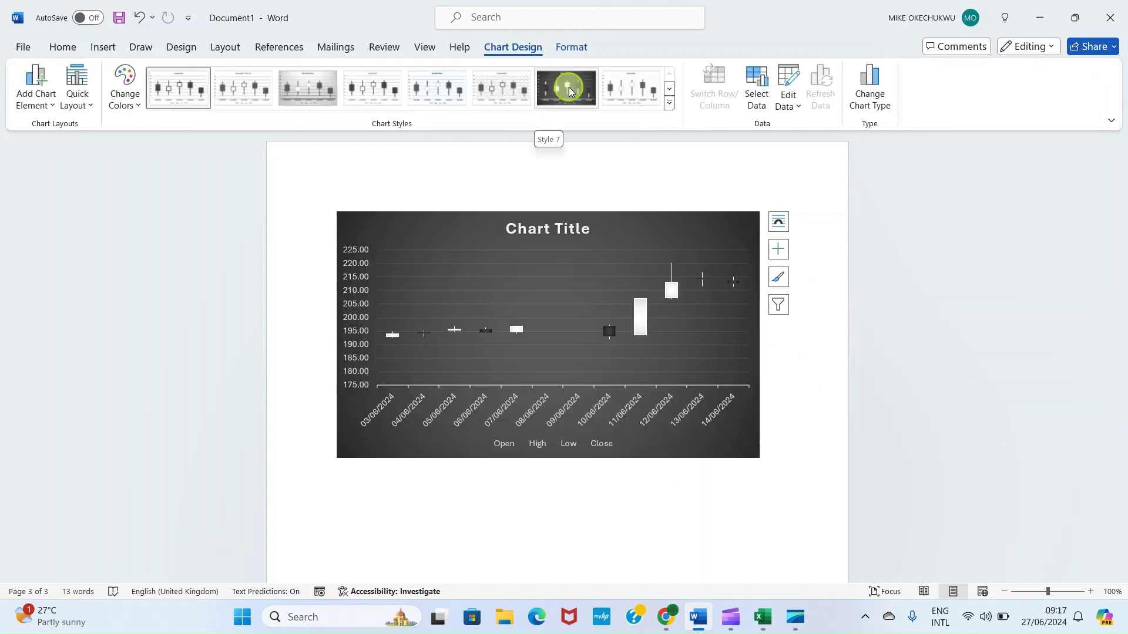
left_click(312, 99)
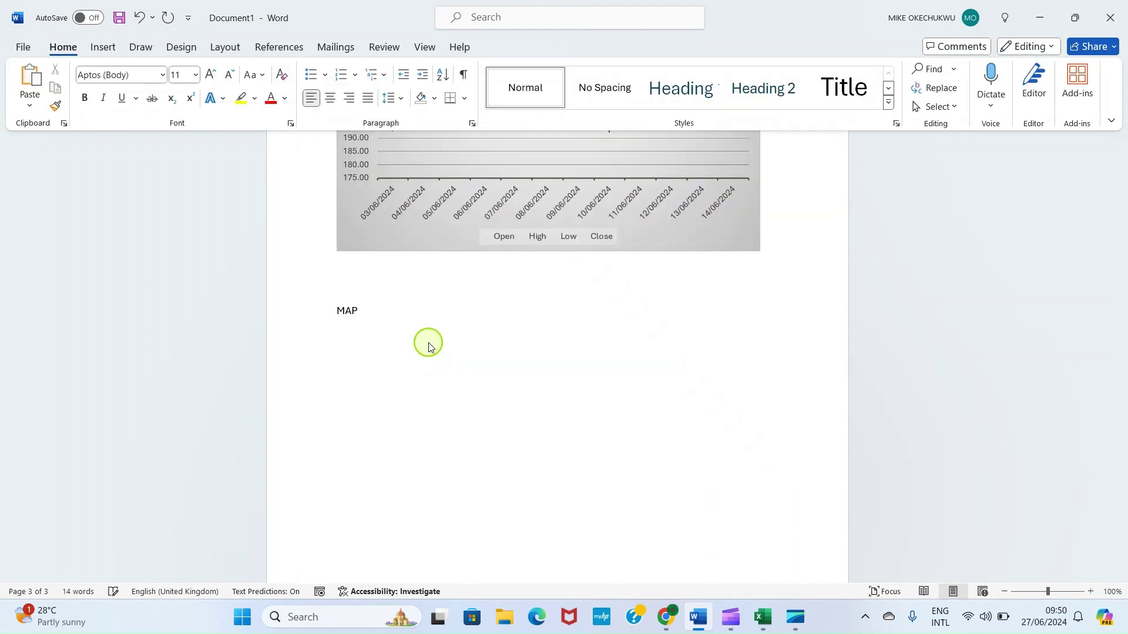
Complete the heading MAP CHART below the stock chart and insert a Filled Map chart under it.
type("CHART")
key("Return")
left_click(103, 47)
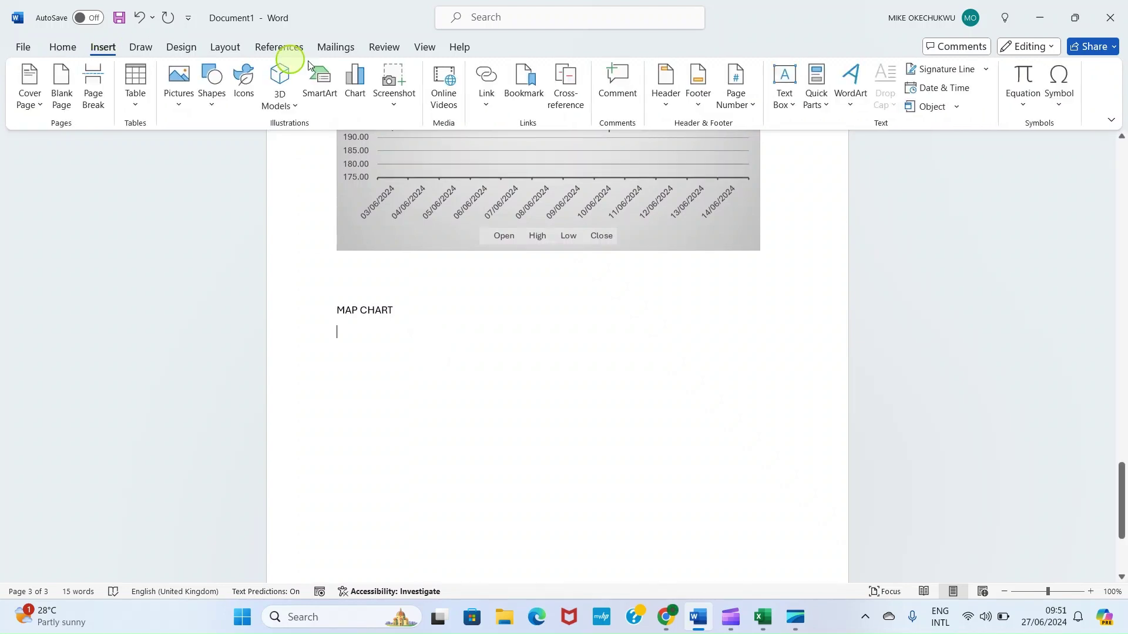
left_click(353, 83)
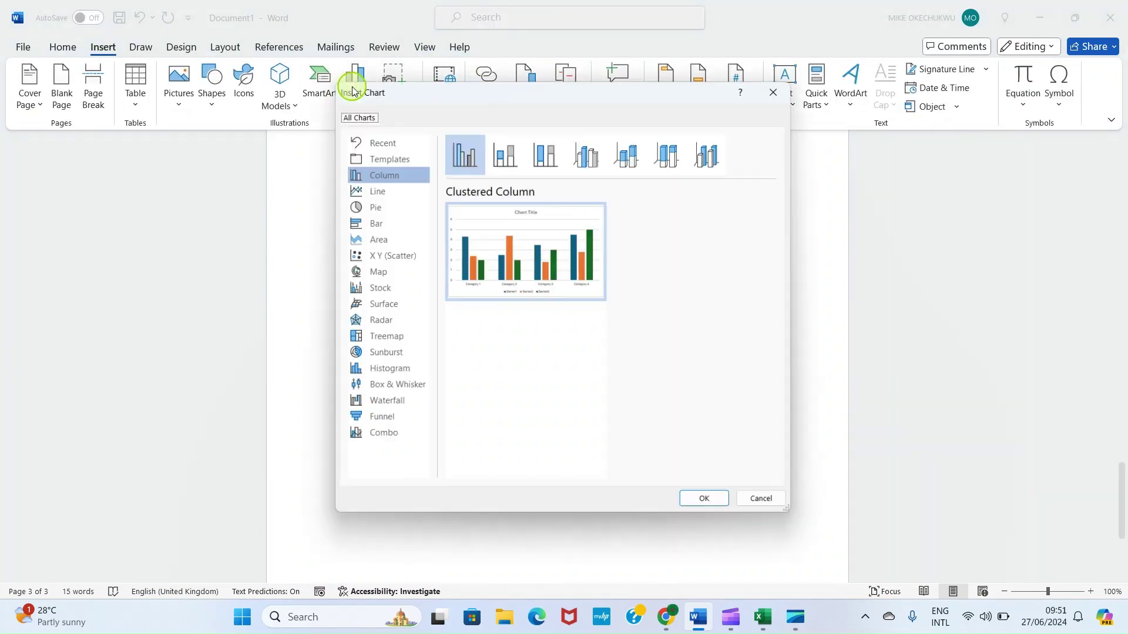
left_click(369, 274)
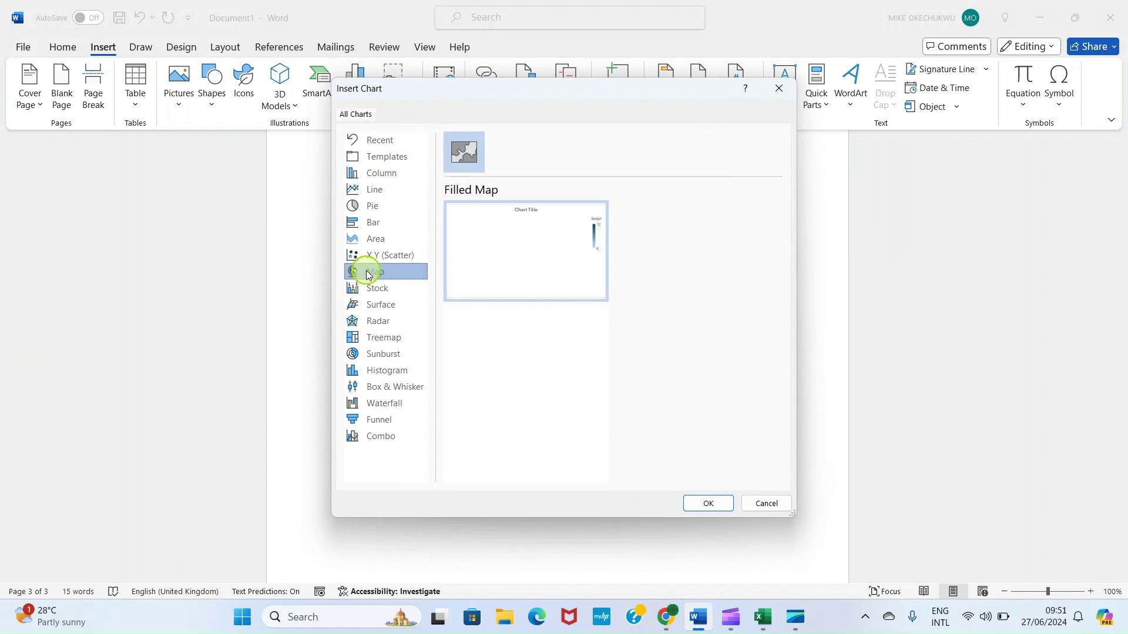
left_click(719, 507)
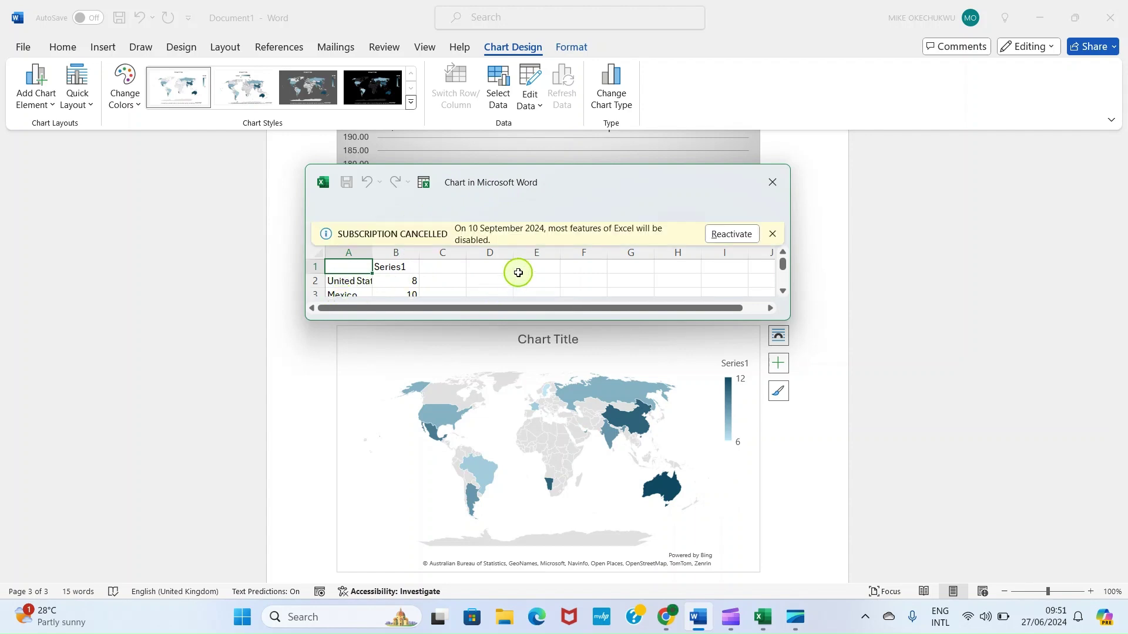
Dismiss the notice and close the map chart's data sheet, and inspect the contribution values of the United States, China and India on the map.
left_click(771, 235)
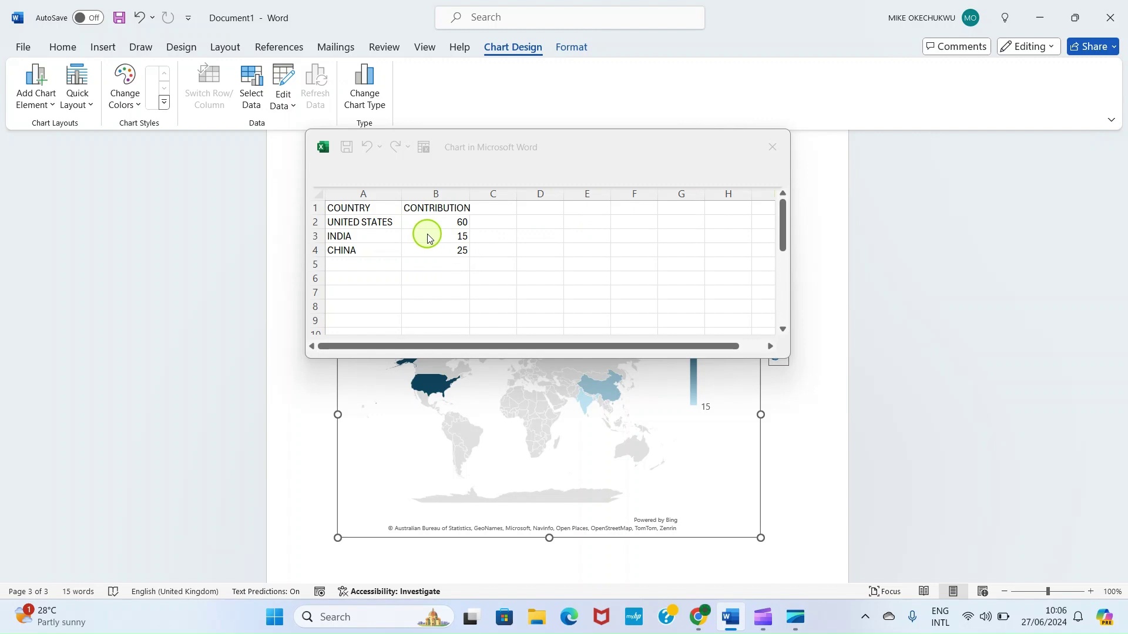
left_click(777, 149)
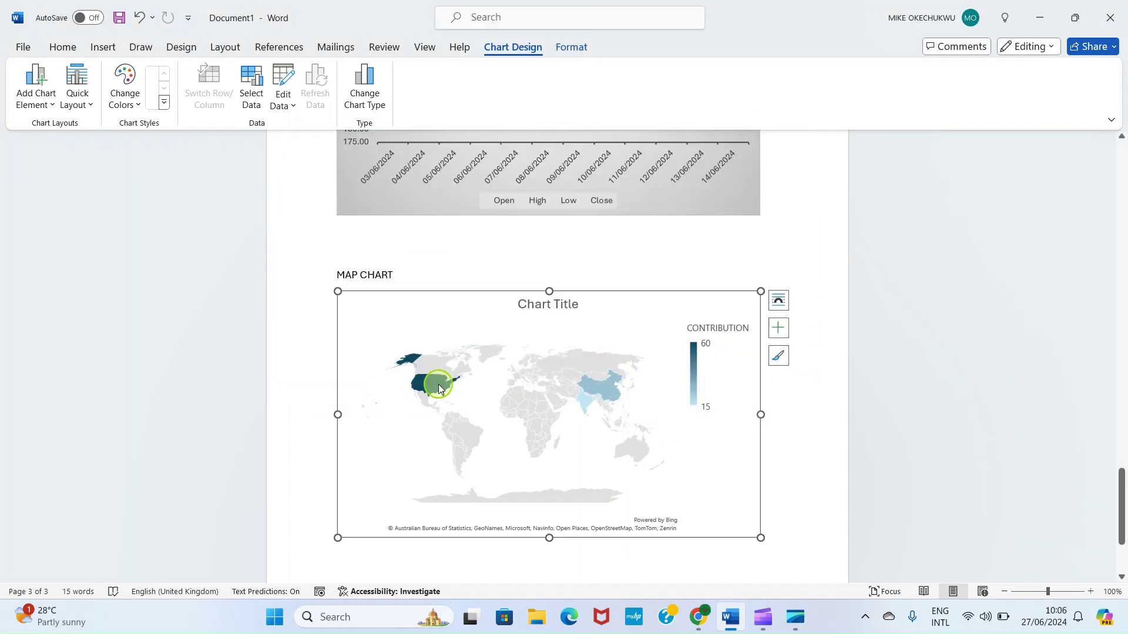
mouse_move(438, 385)
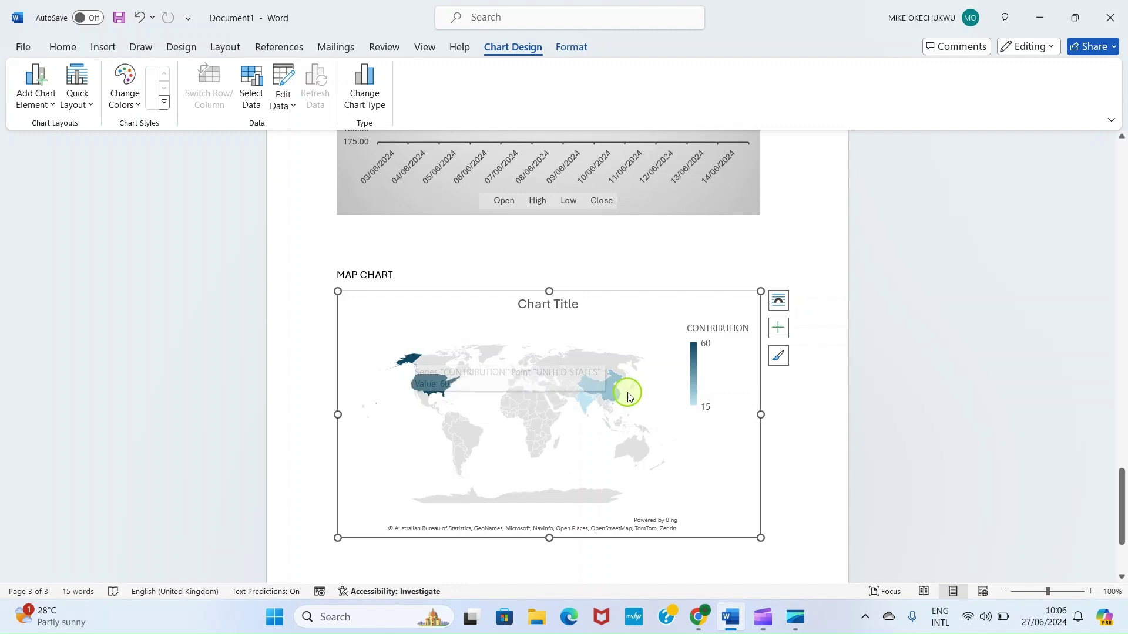
mouse_move(605, 389)
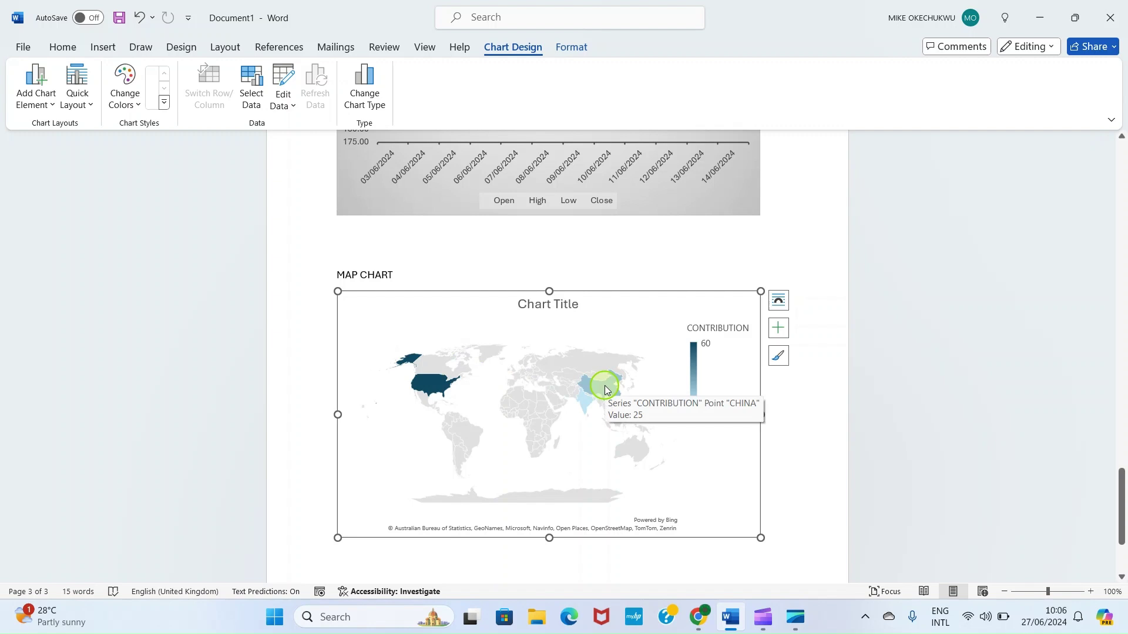
mouse_move(582, 404)
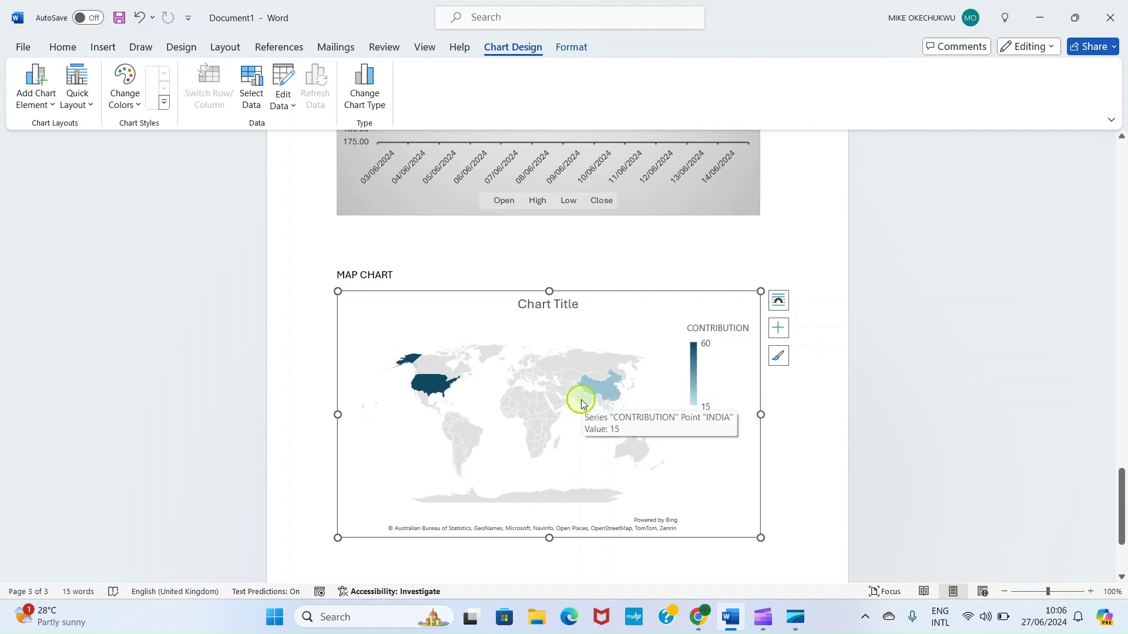